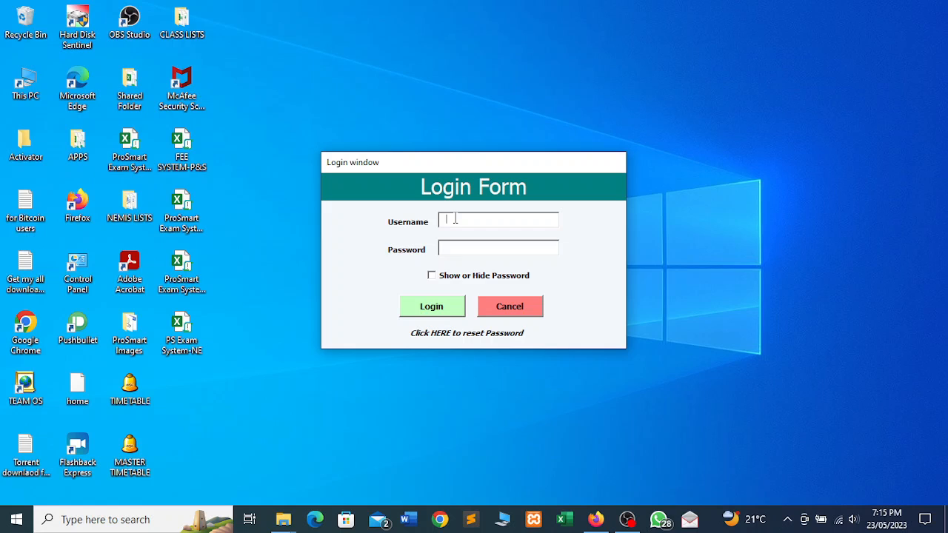
- Log in to the ProSmart exam system with the exam head's username and password
text(aodexam***)
key(BackSpace)
key(BackSpace)
text(********)
click(434, 304)
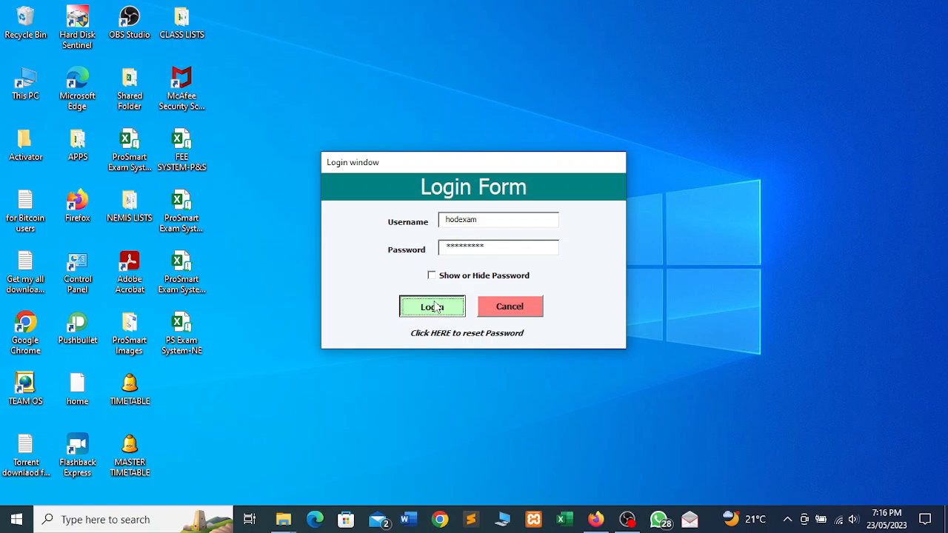
- After the login confirmation, enter stream G4A in E17 and G4B in E18, then return HOME
click(551, 304)
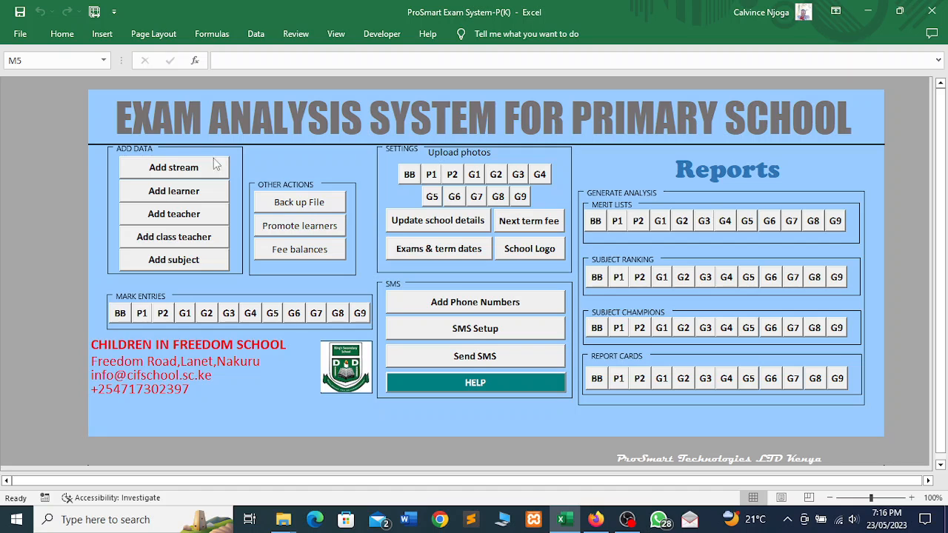
click(175, 169)
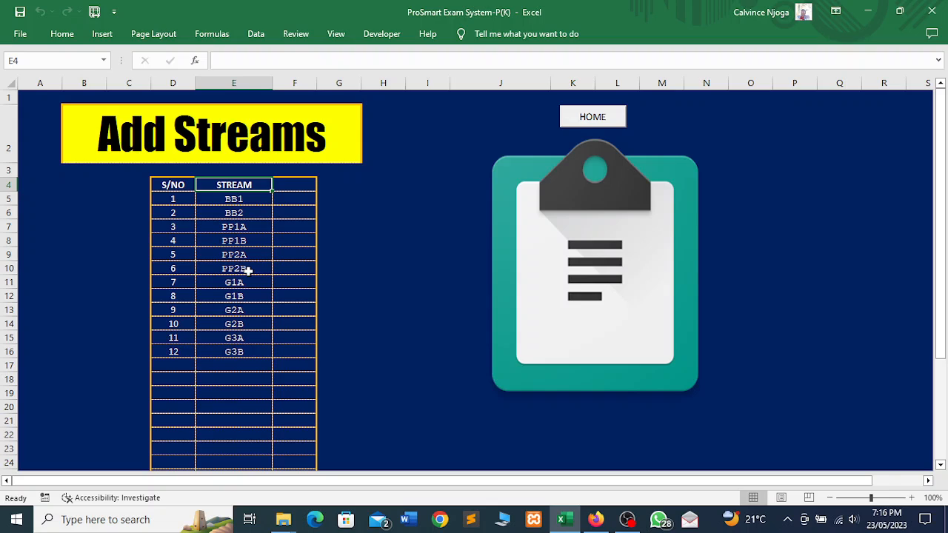
click(231, 365)
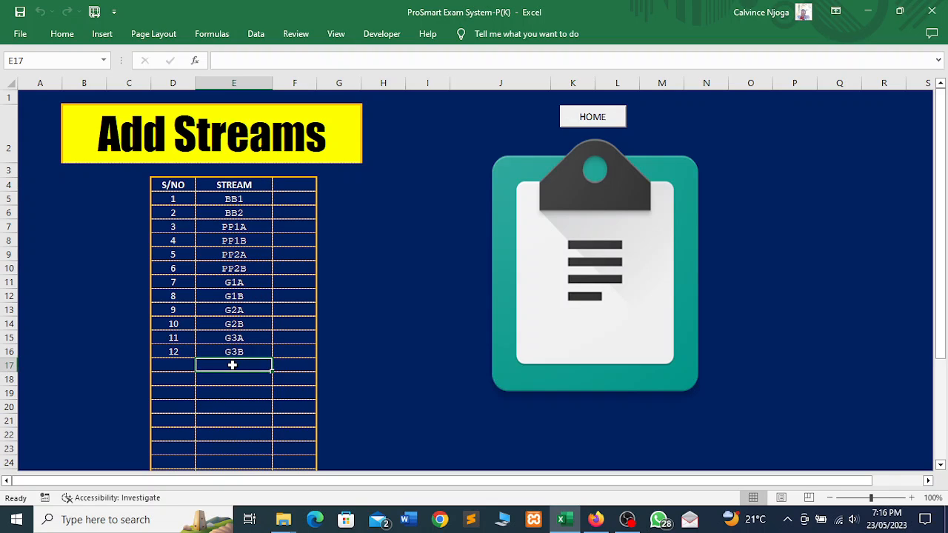
text(hG)
key(BackSpace)
key(BackSpace)
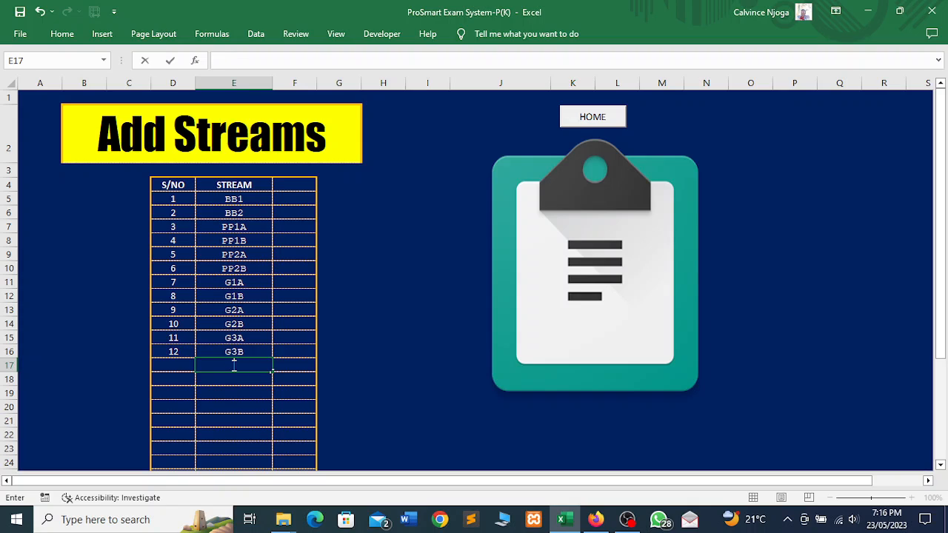
text(G4A)
key(Return)
text(G4A)
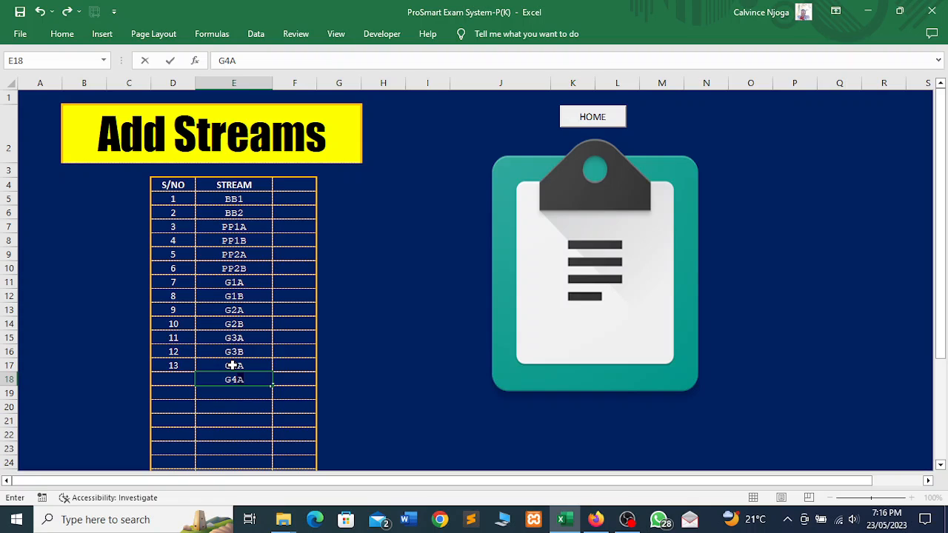
text(B)
key(Return)
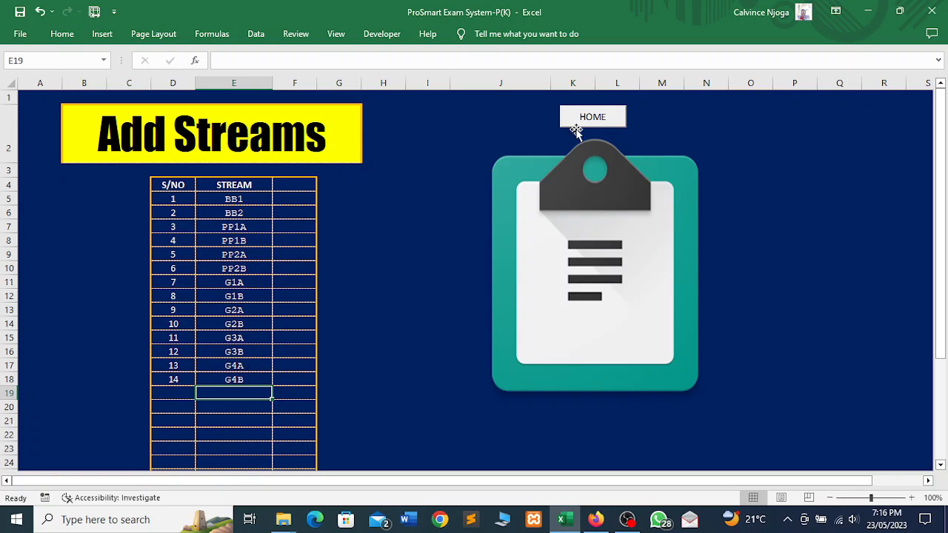
click(598, 119)
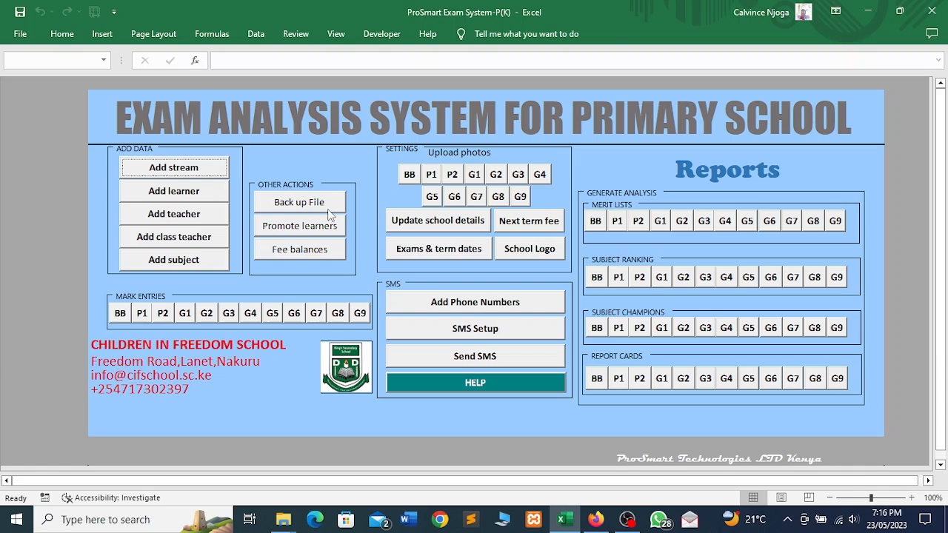
- On the Add learner sheet, enter a fifth learner's name in cell B6
click(188, 198)
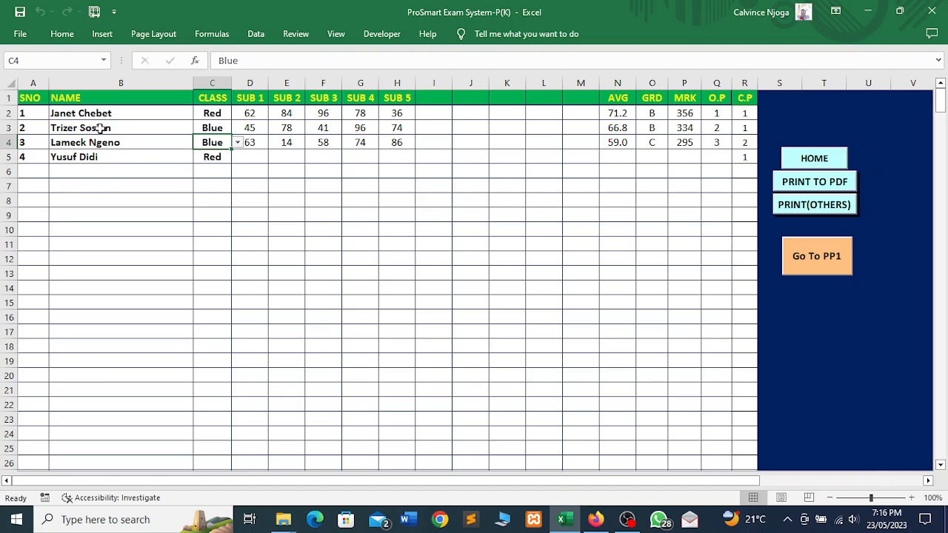
click(93, 117)
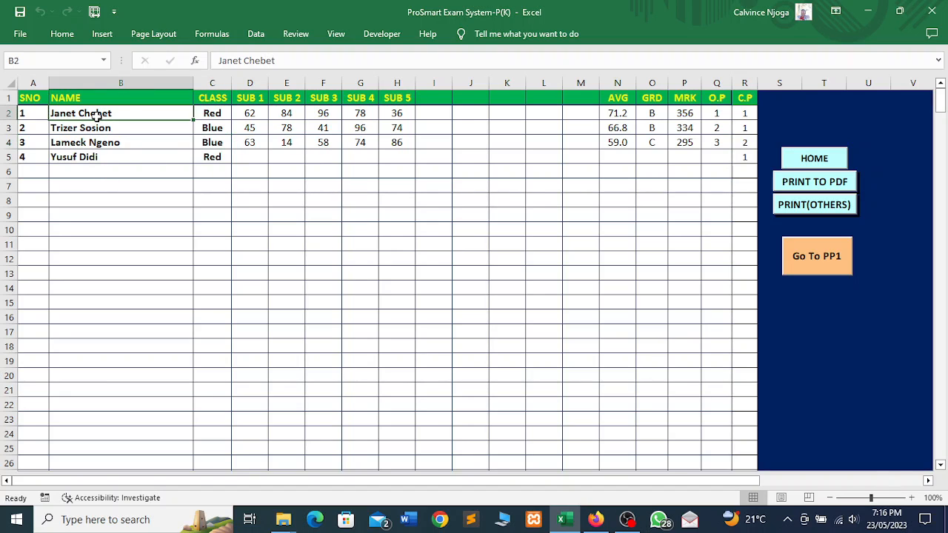
click(211, 115)
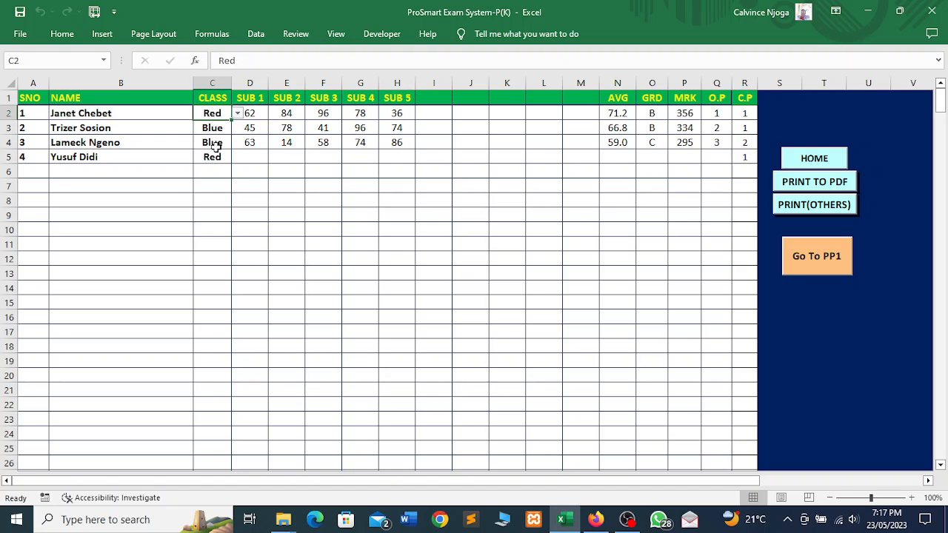
click(74, 168)
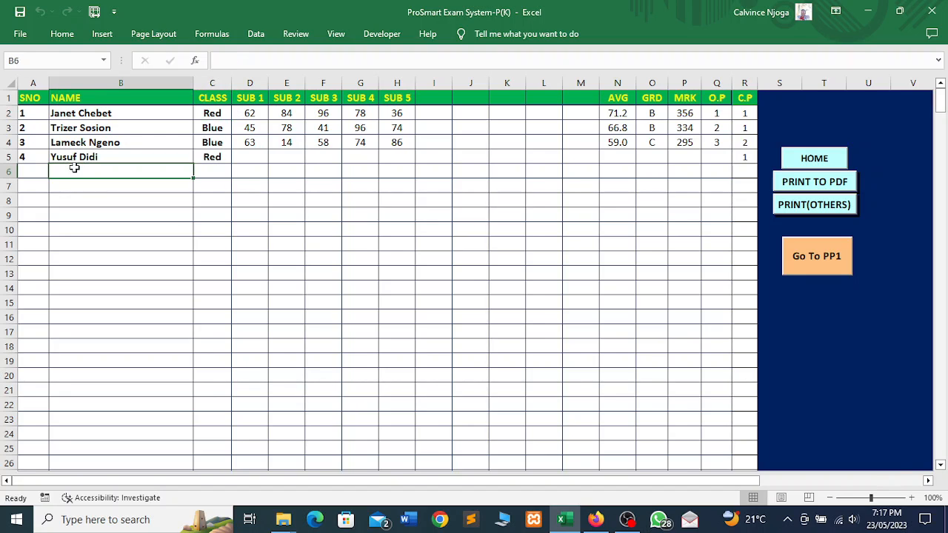
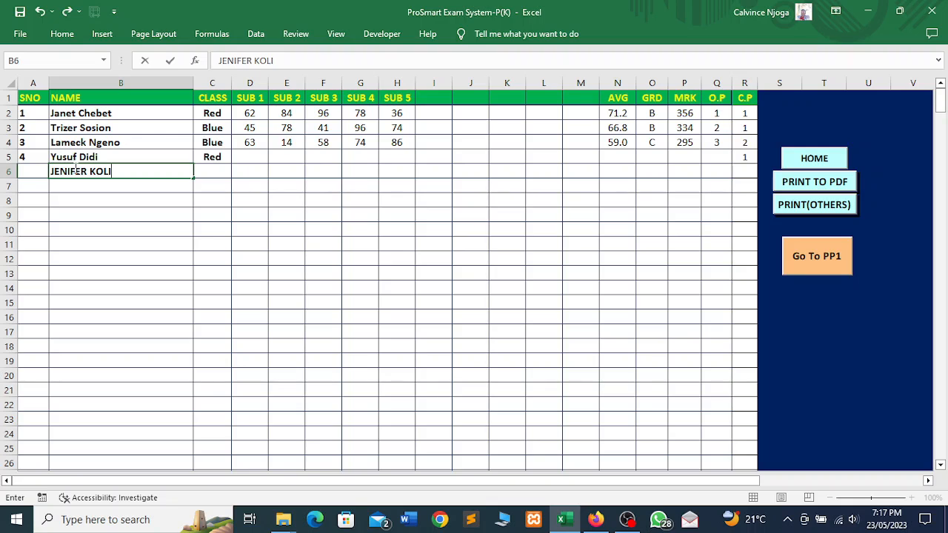
key(Return)
- Assign stream BB1 to the learners in class cells C6 and C5
click(227, 171)
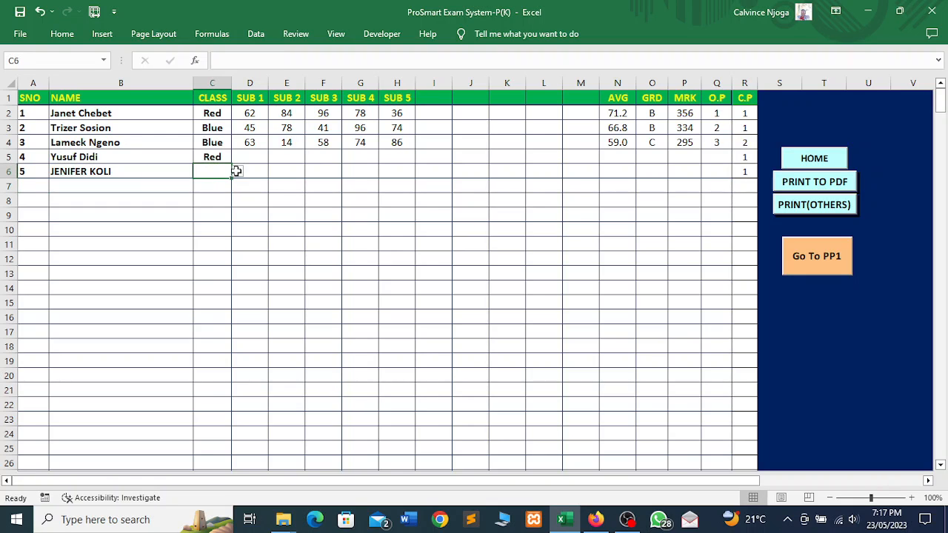
click(237, 171)
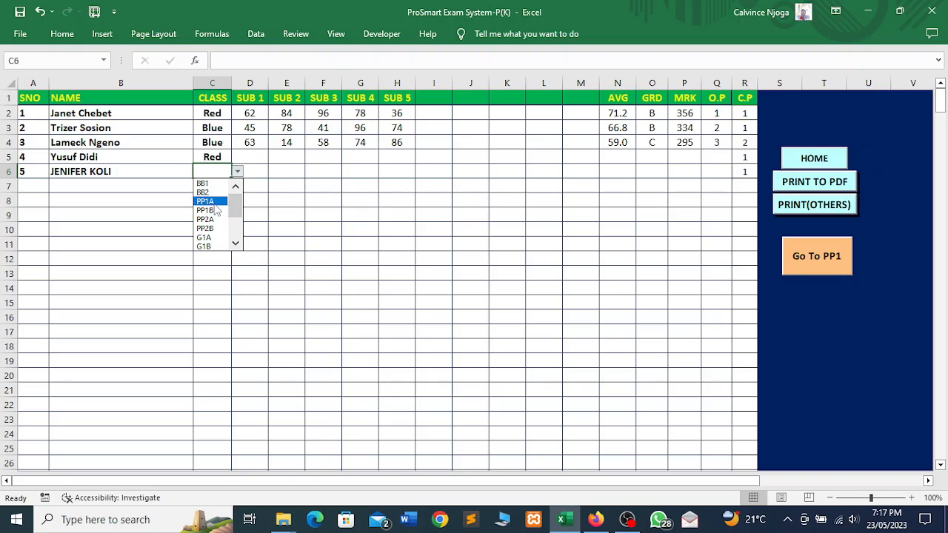
click(212, 186)
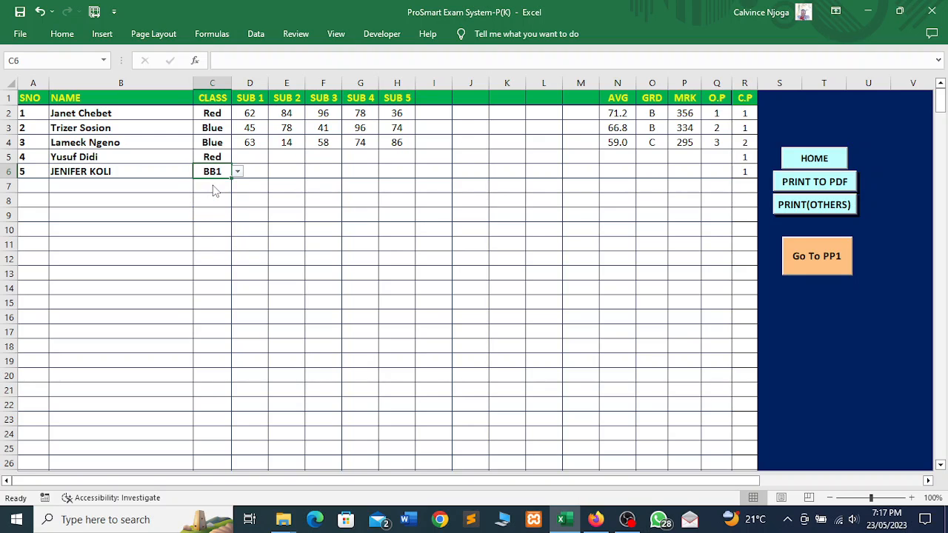
click(221, 156)
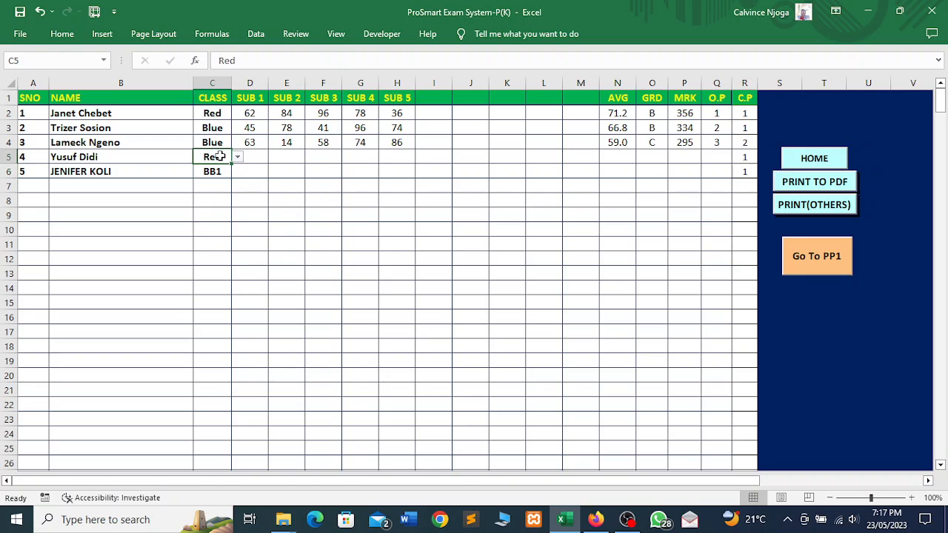
click(237, 157)
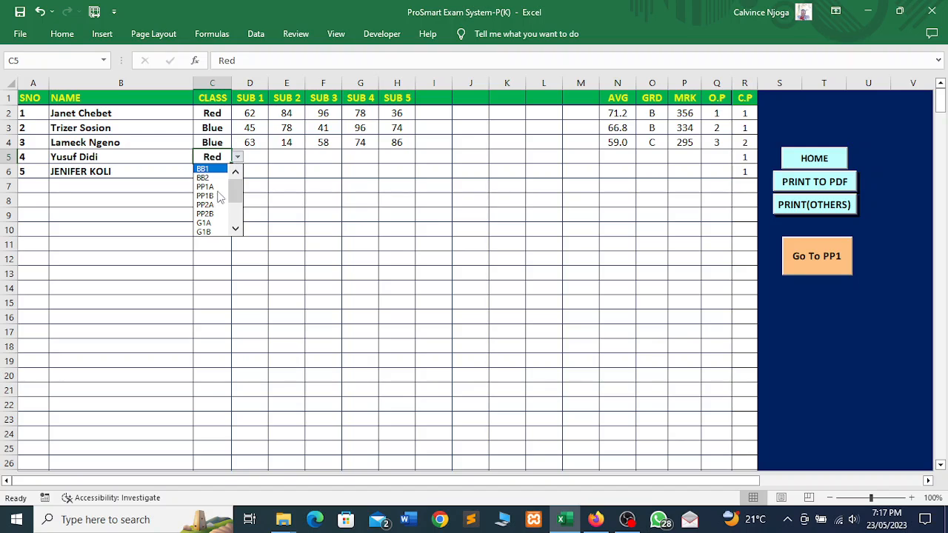
click(212, 169)
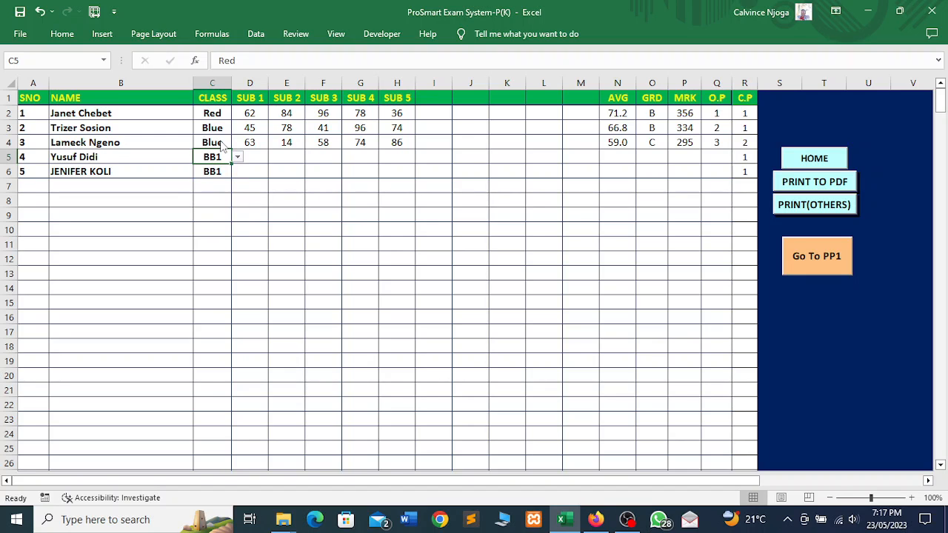
- Assign stream BB2 to the learners in class cells C4, C3 and C2
click(221, 145)
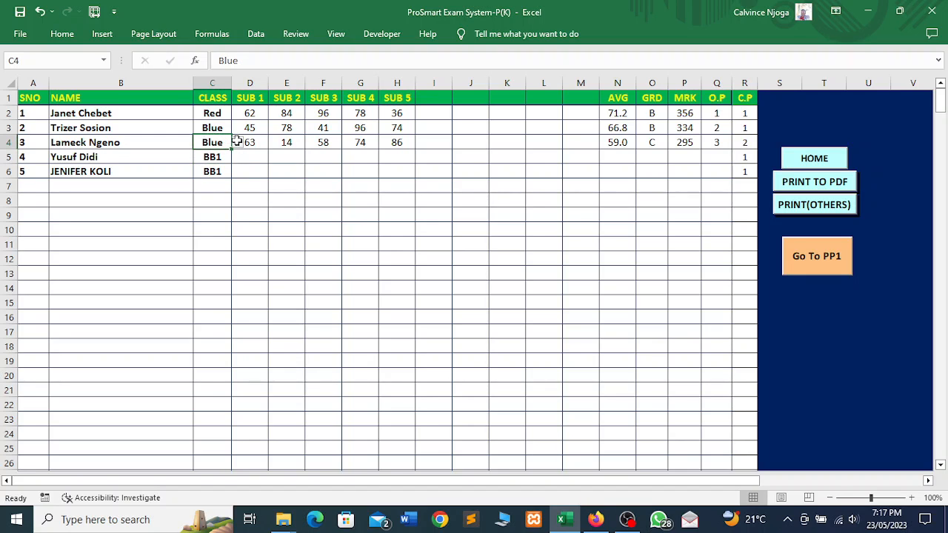
click(237, 142)
click(215, 169)
click(224, 129)
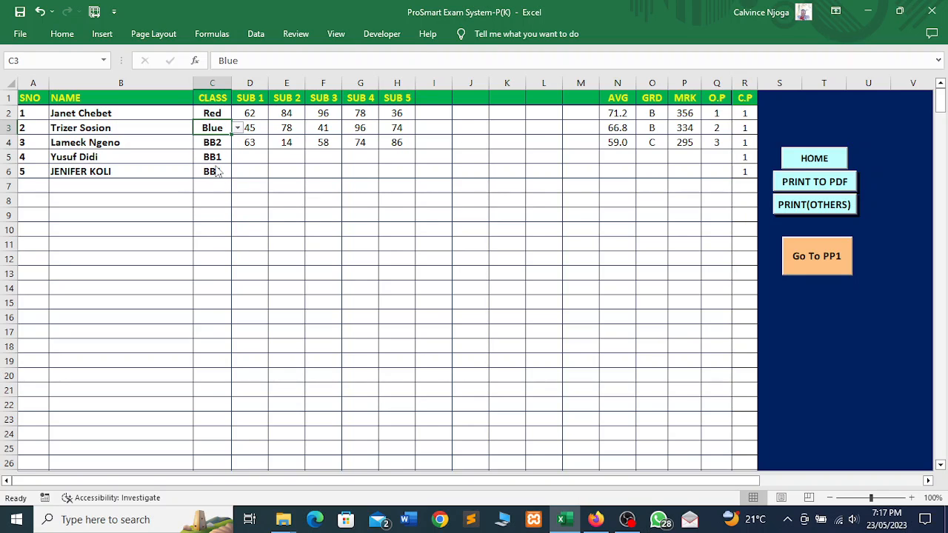
click(238, 127)
click(211, 149)
click(221, 114)
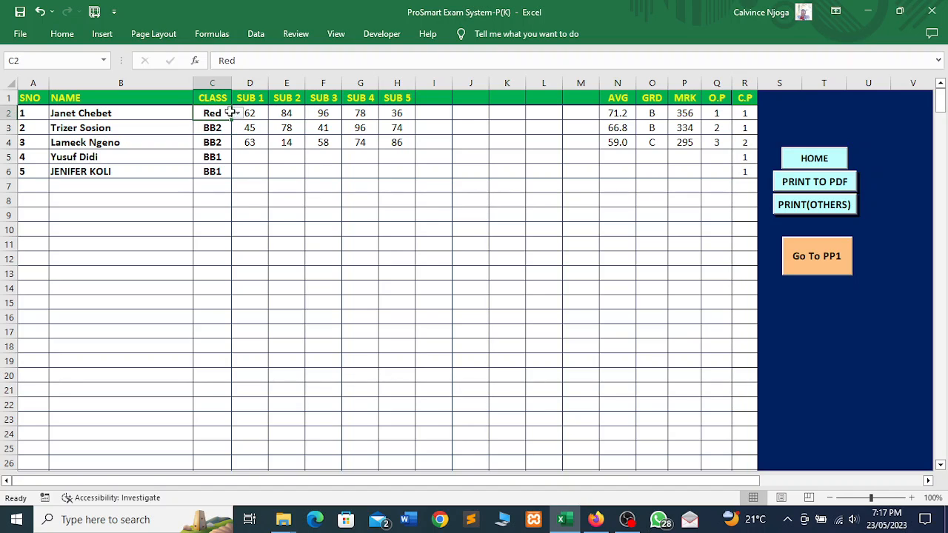
click(237, 112)
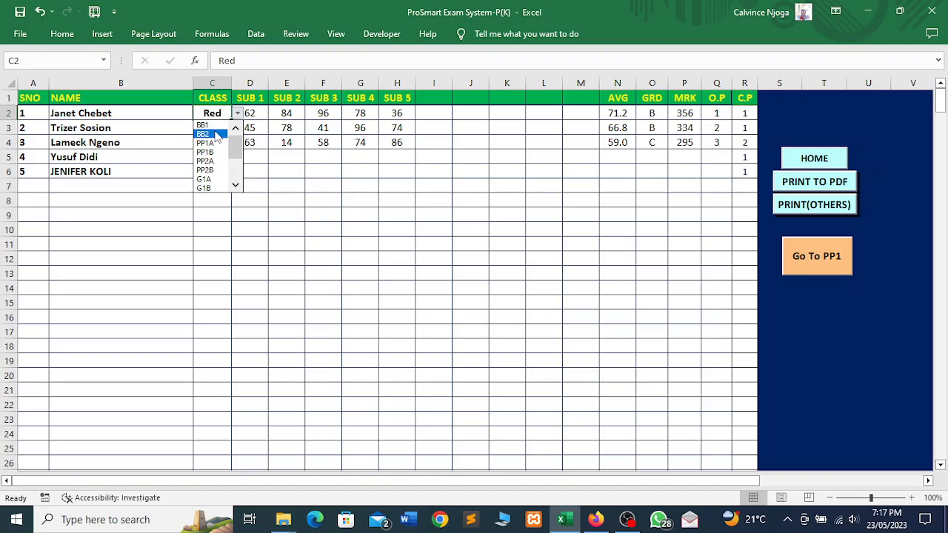
click(217, 134)
click(252, 199)
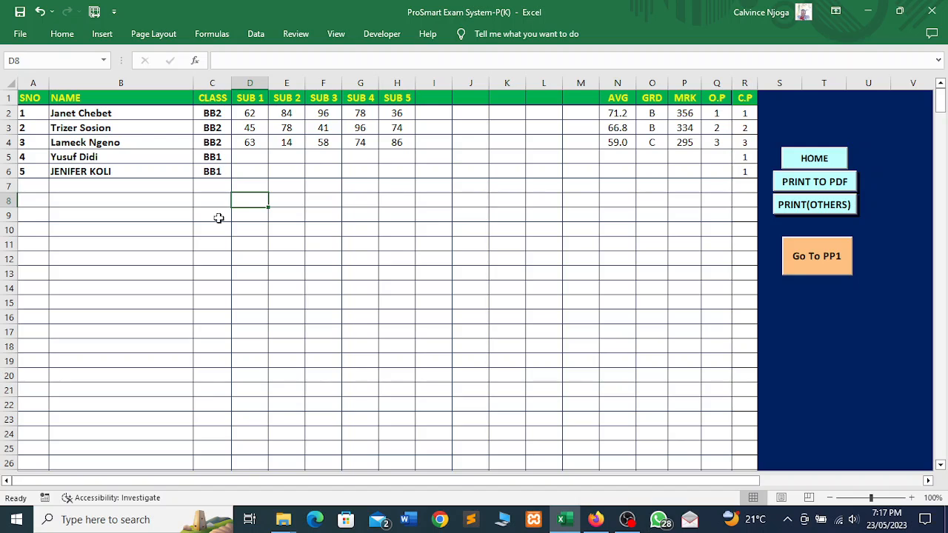
- On the PP1 learner sheet, assign stream PP1A to class cells C2 and C3
click(832, 264)
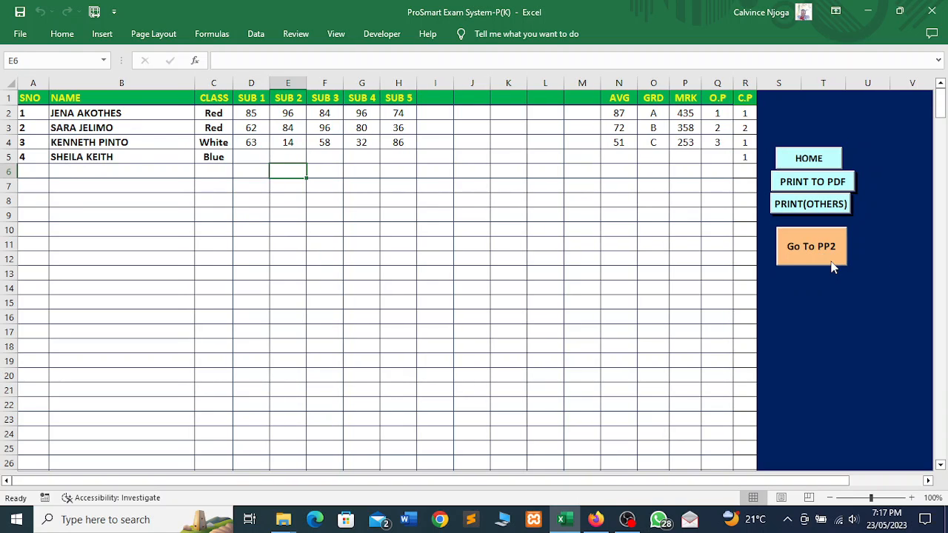
click(222, 116)
click(240, 113)
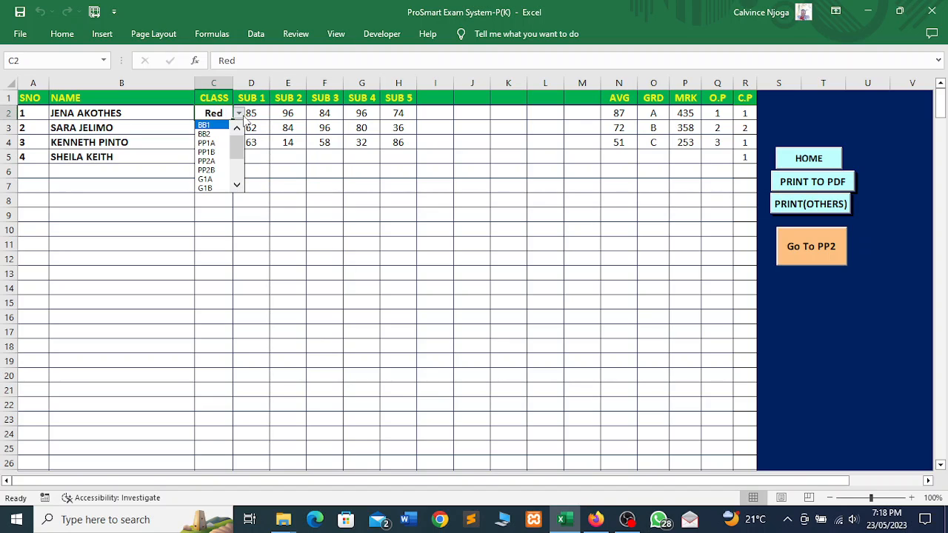
click(214, 144)
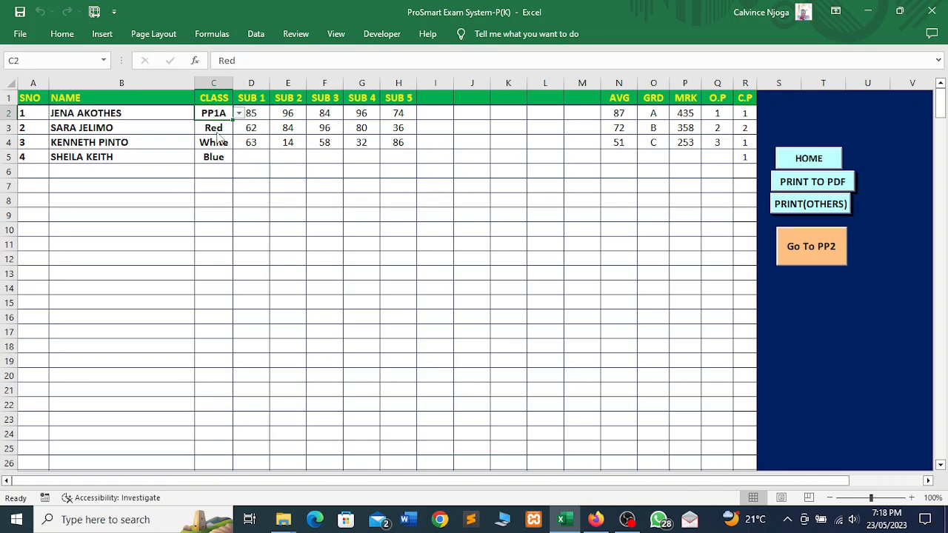
click(229, 129)
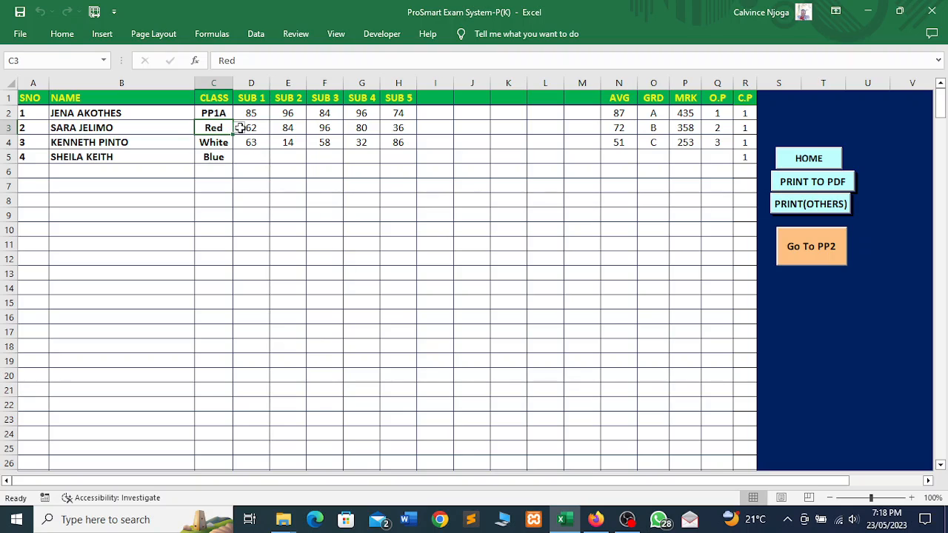
click(239, 128)
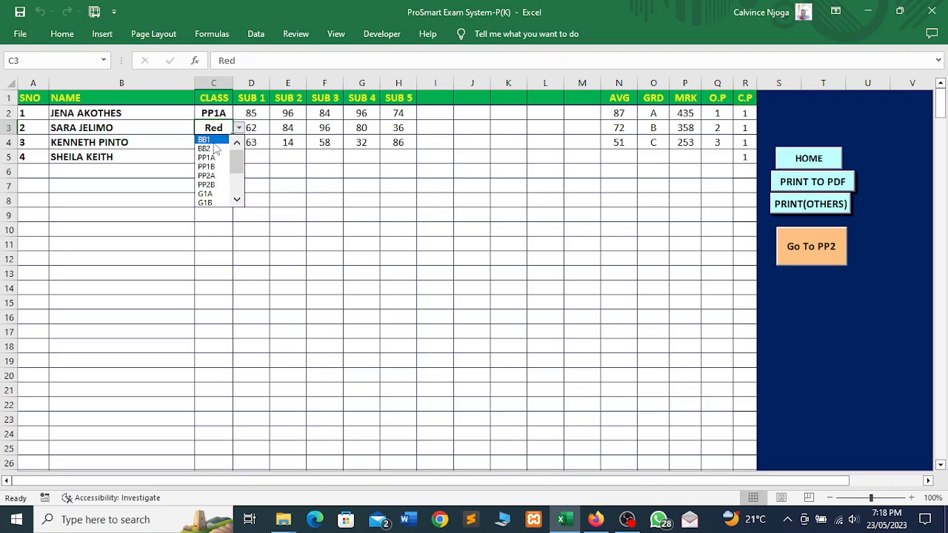
click(214, 159)
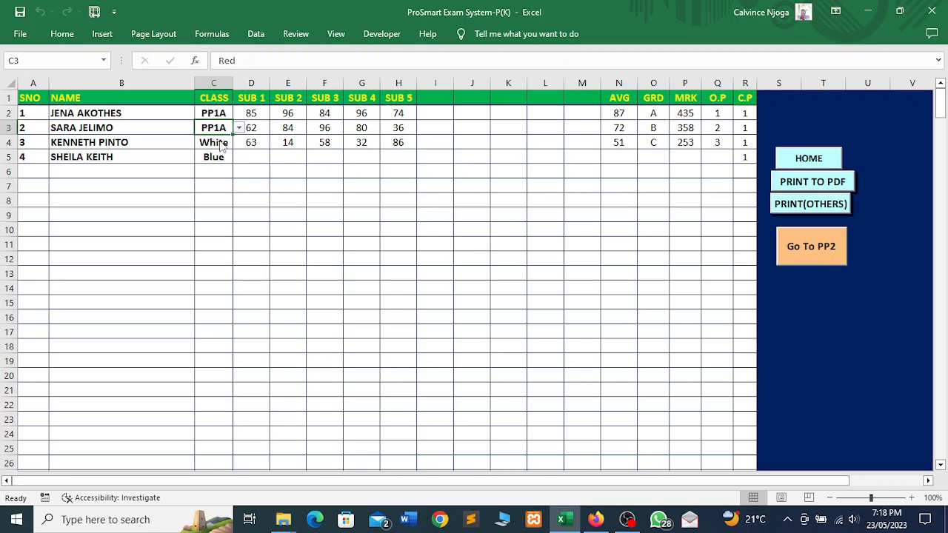
- Set class cell C4 to PP1B and C5 to PP1A
click(220, 140)
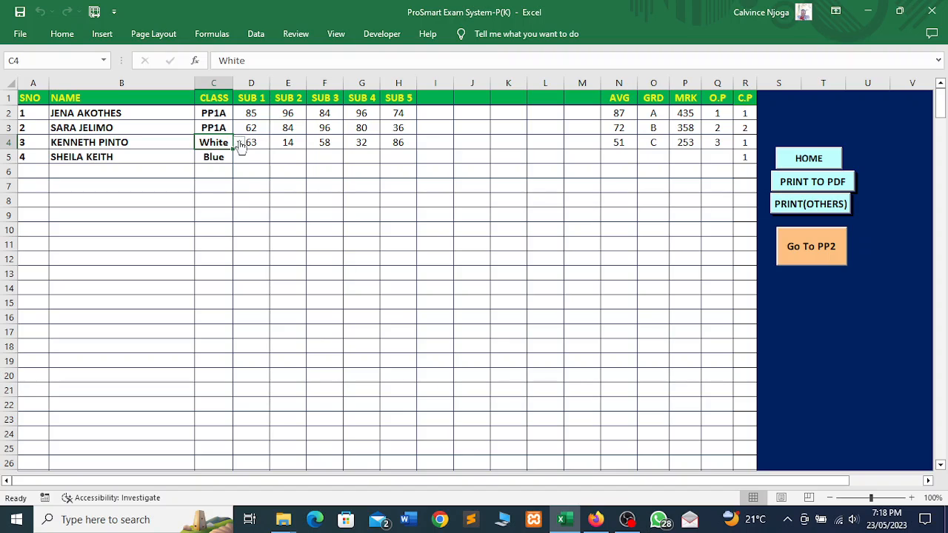
click(239, 142)
click(212, 183)
click(238, 143)
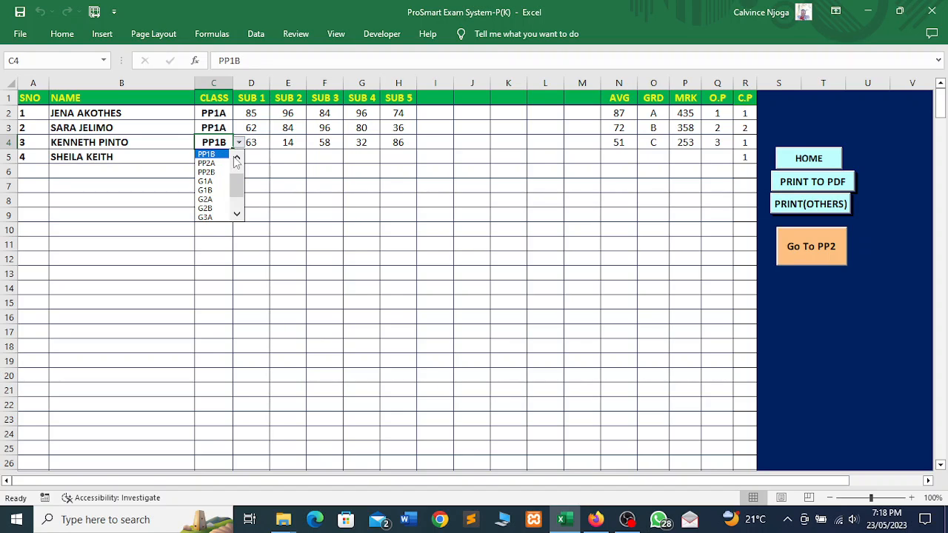
click(217, 156)
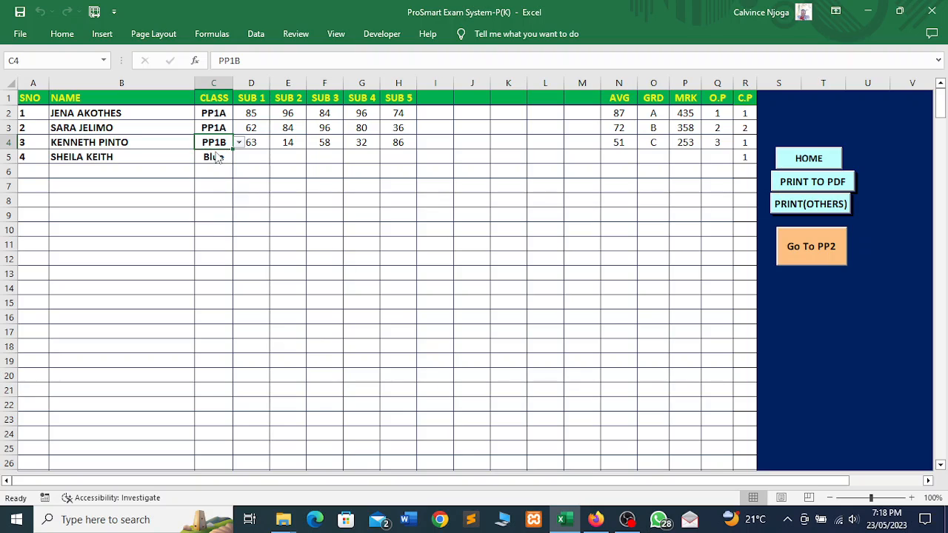
click(220, 154)
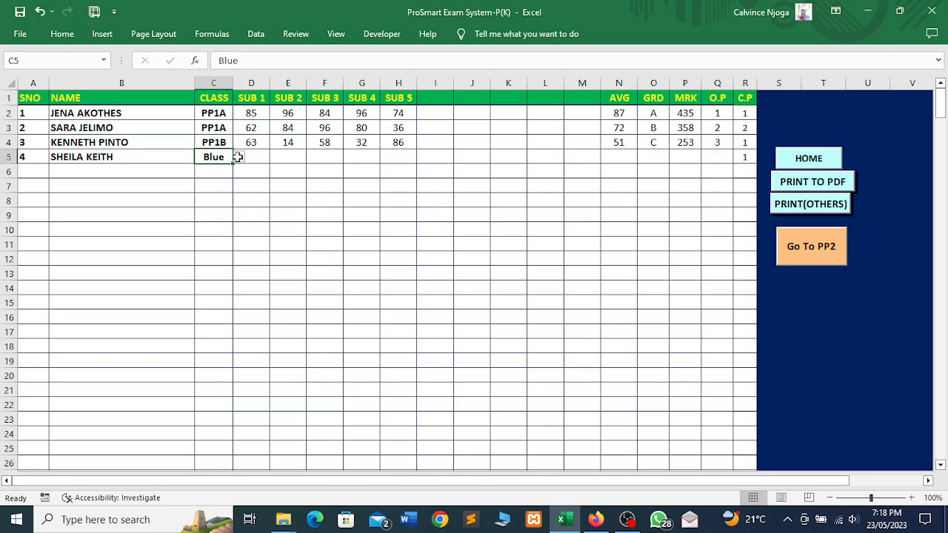
click(239, 157)
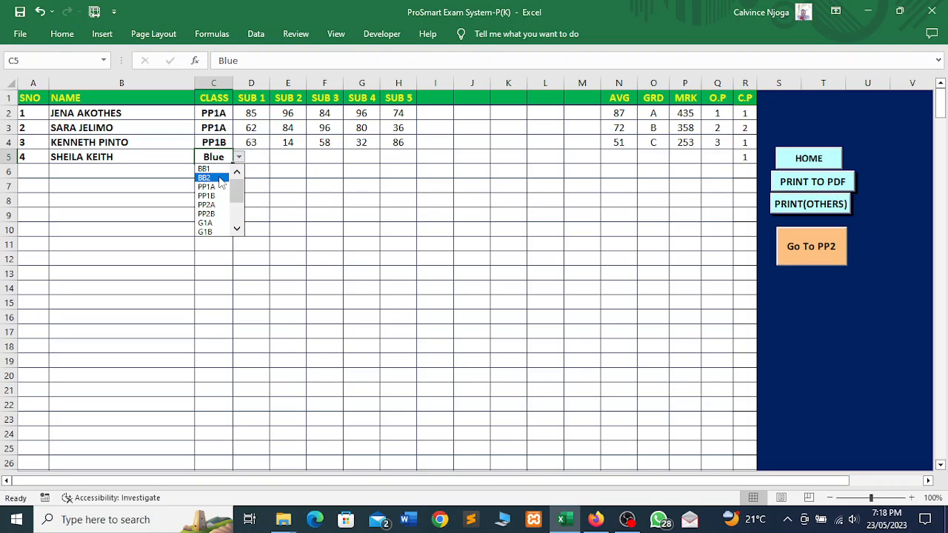
click(207, 187)
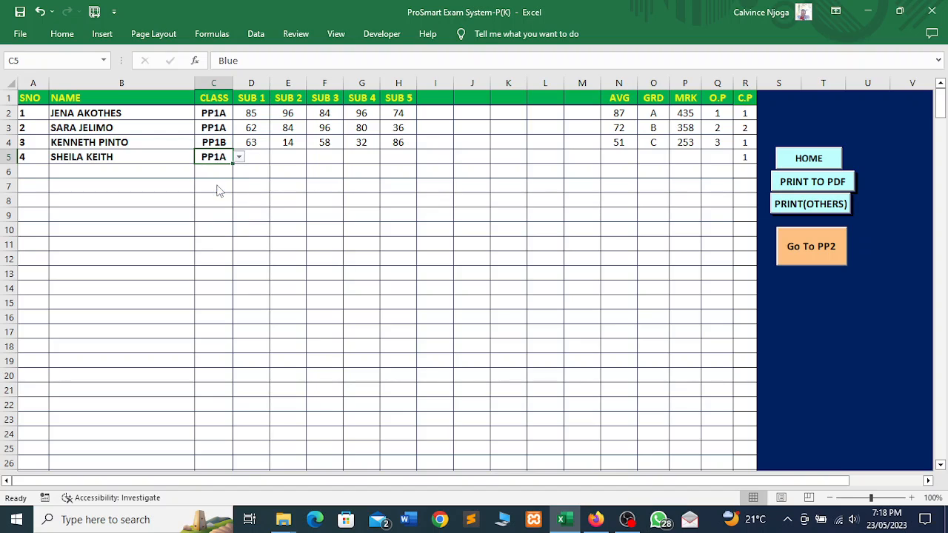
click(290, 188)
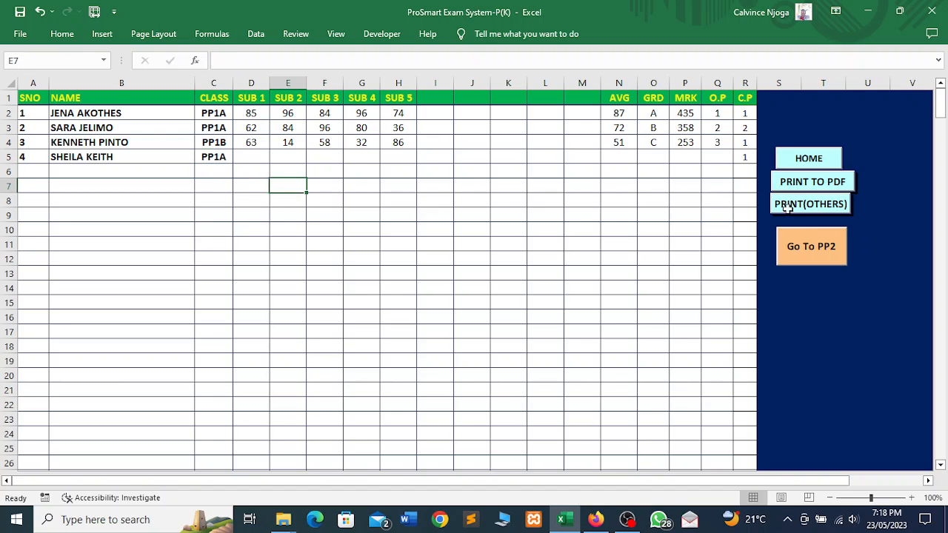
click(810, 249)
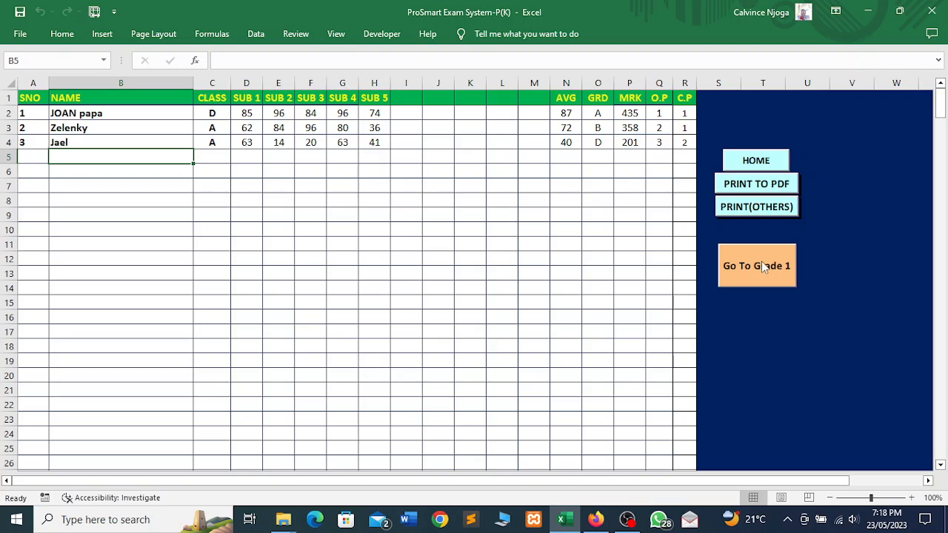
- Step through the Grade 1, Grade 2 and Grade 3 mark sheets, then go back HOME
click(760, 262)
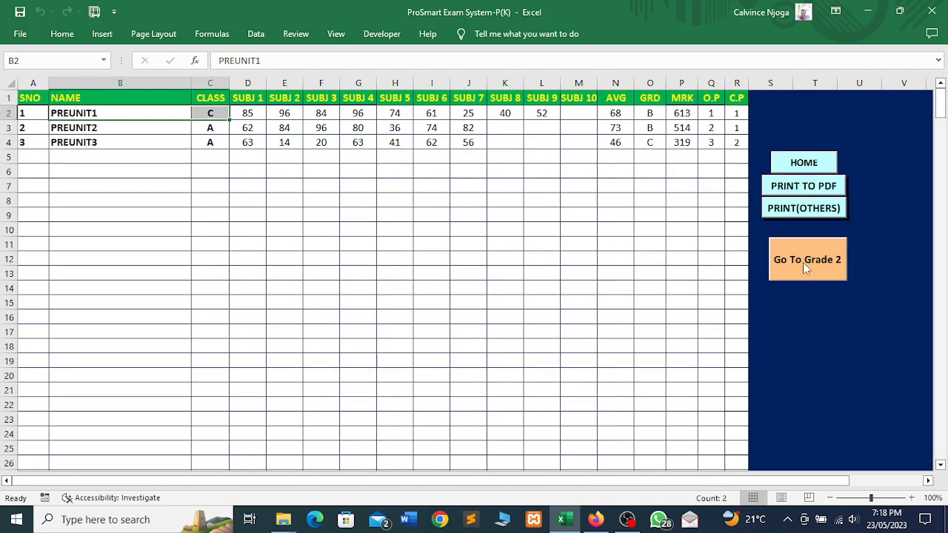
click(808, 269)
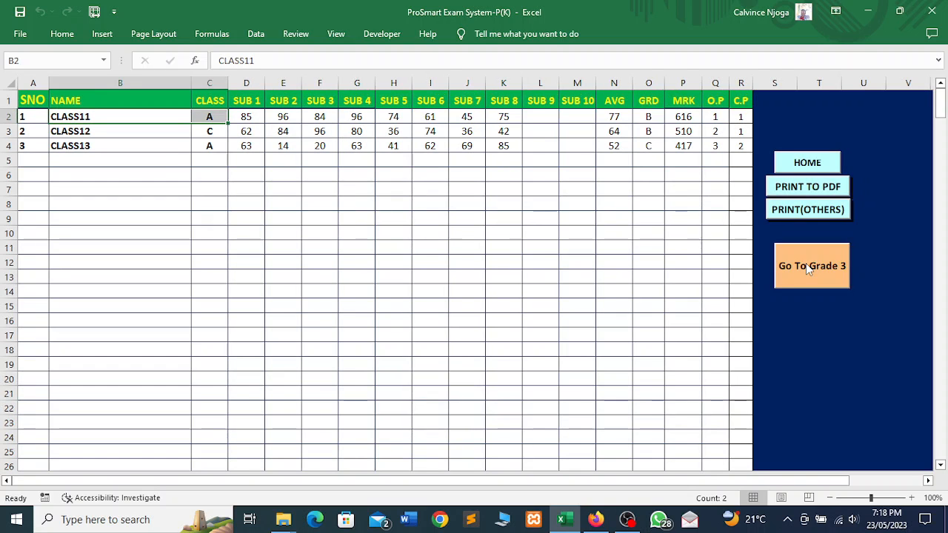
click(808, 269)
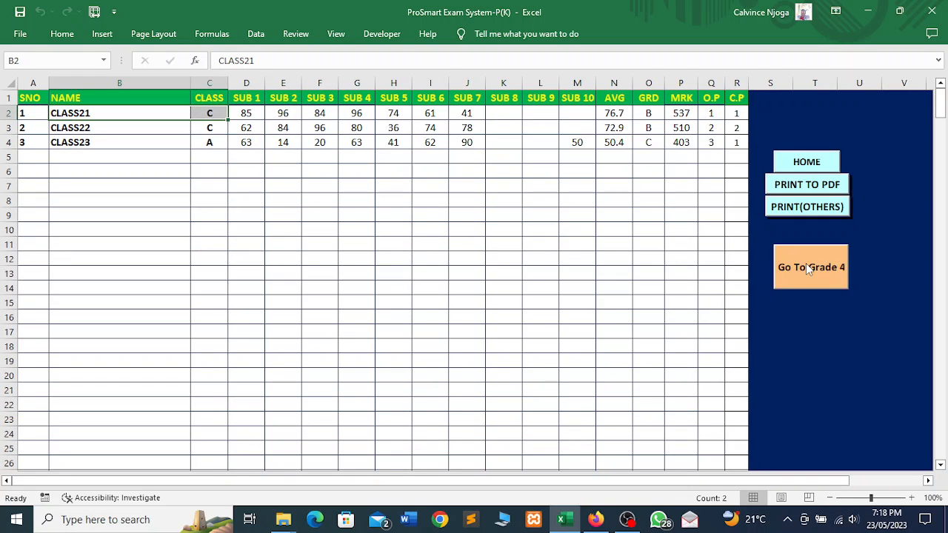
click(805, 164)
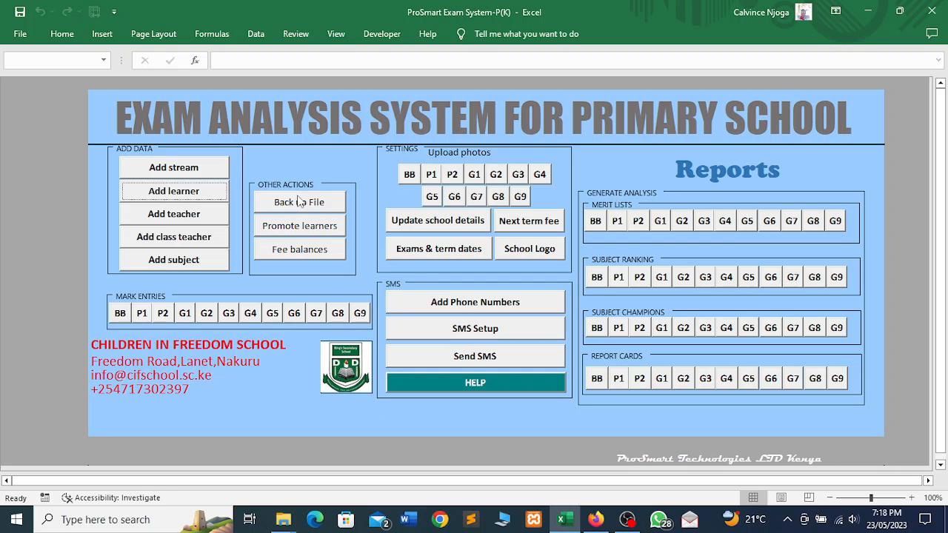
click(170, 214)
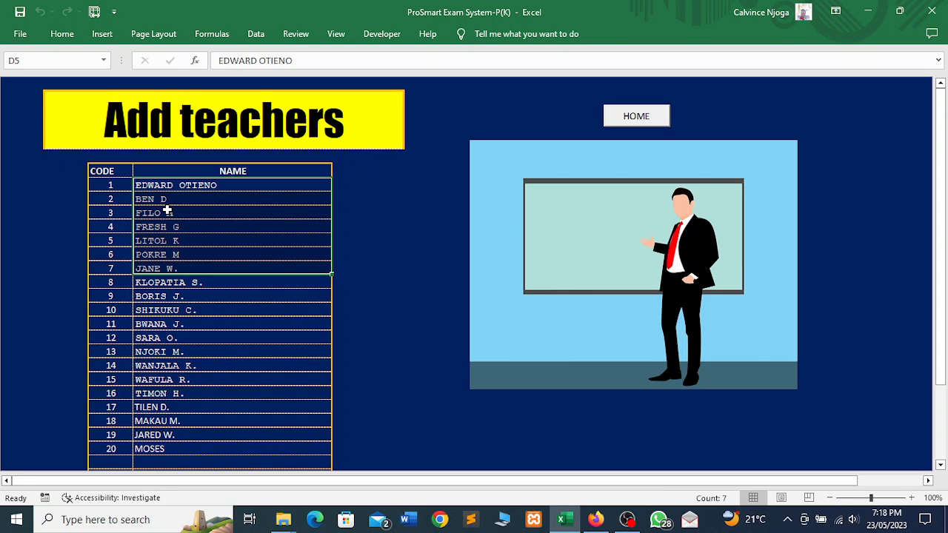
click(215, 296)
drag(195, 186, 218, 415)
click(217, 417)
click(191, 448)
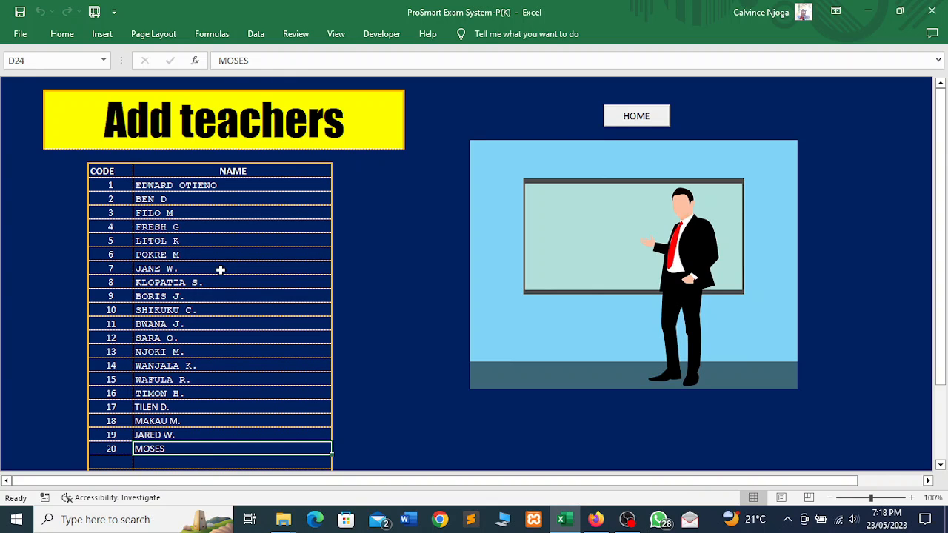
drag(943, 149, 945, 345)
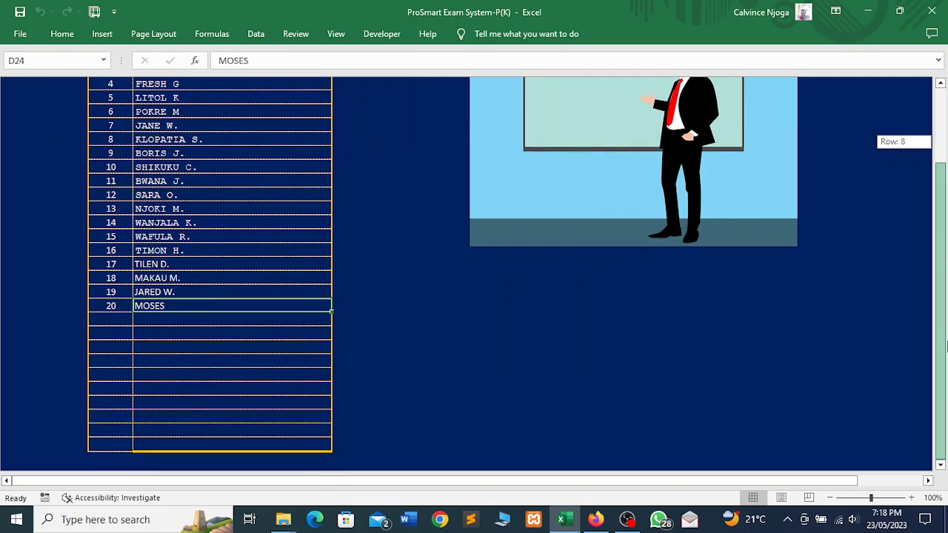
drag(919, 136, 914, 94)
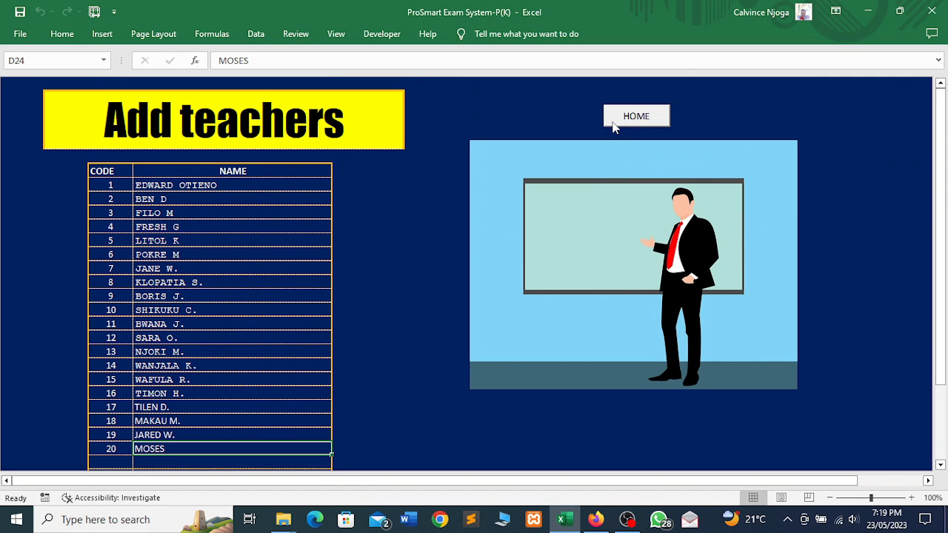
click(612, 126)
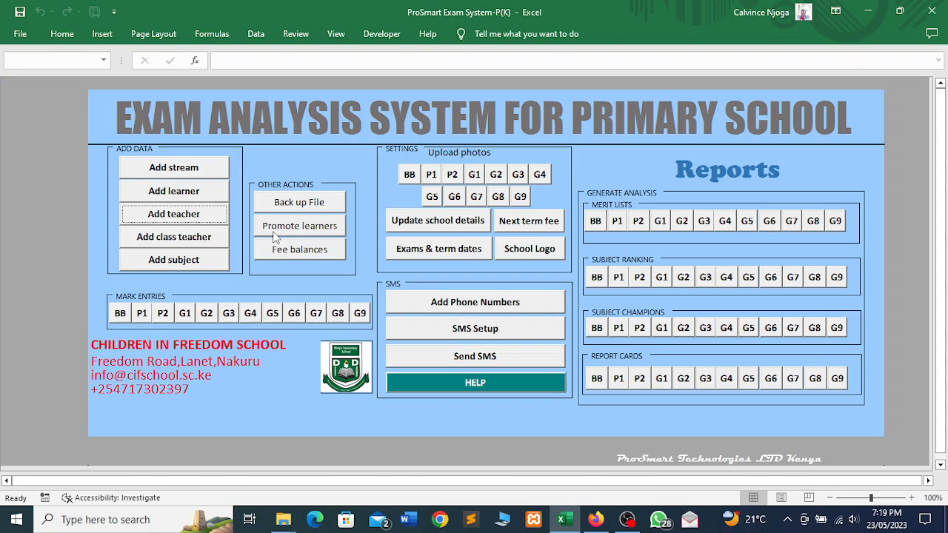
- On Add Class Teachers, set Class 6's stream in D13 to G2A and Class 7's in D14 to G2B
click(186, 245)
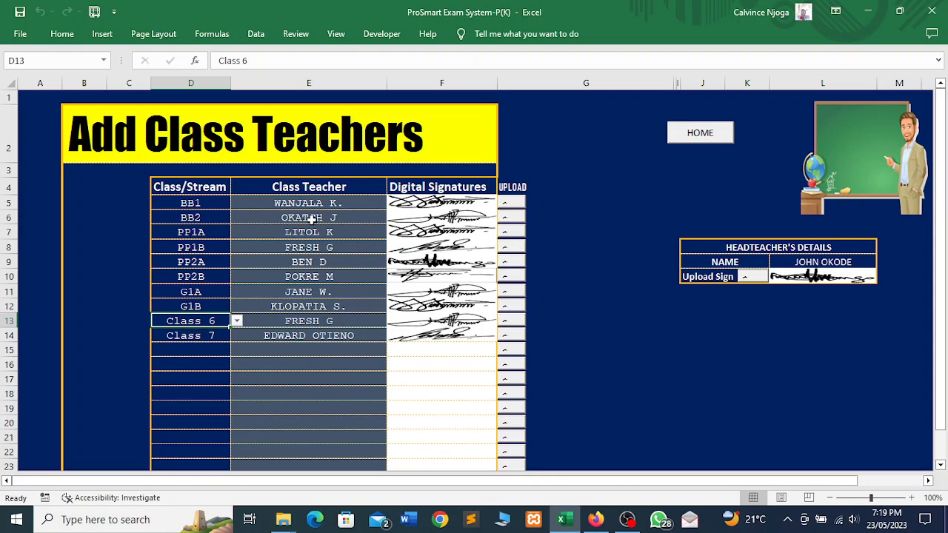
click(236, 320)
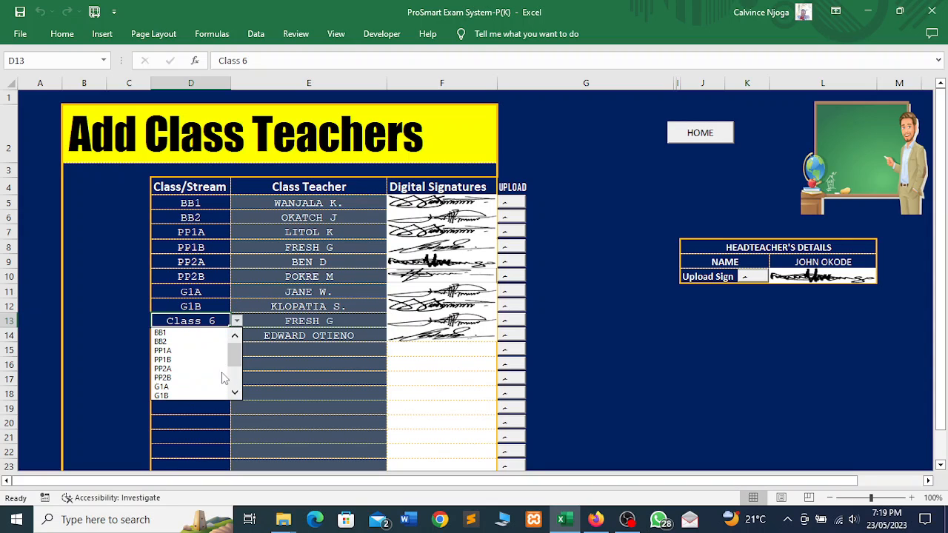
drag(234, 354, 231, 380)
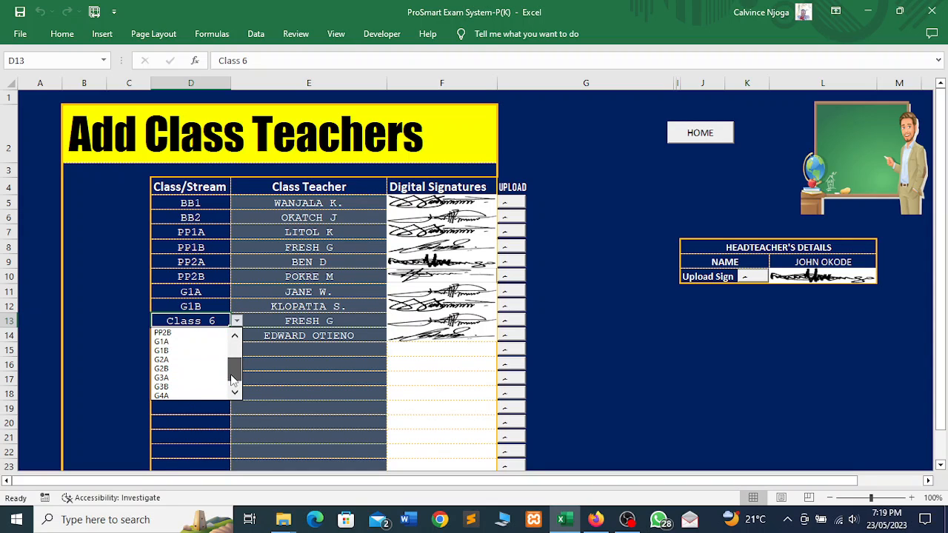
click(187, 360)
click(220, 339)
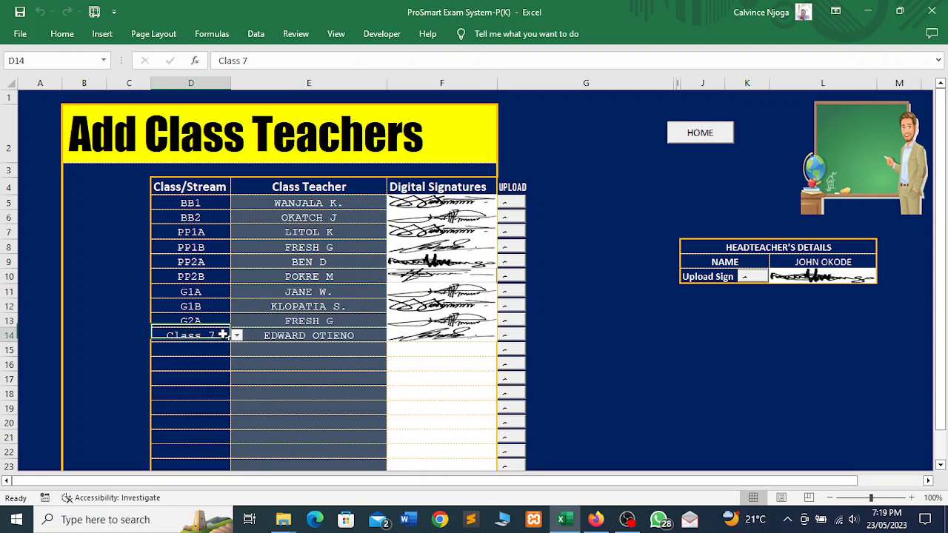
click(236, 336)
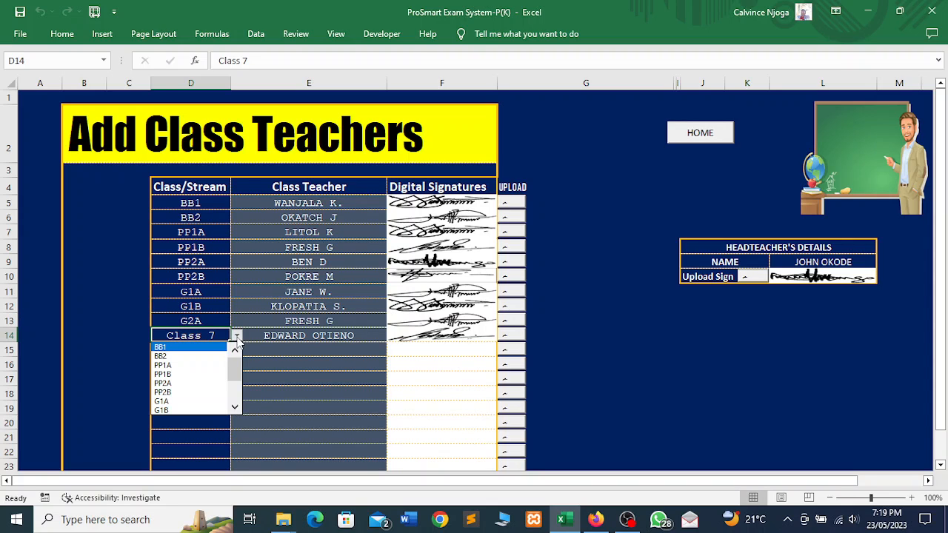
drag(233, 380, 234, 398)
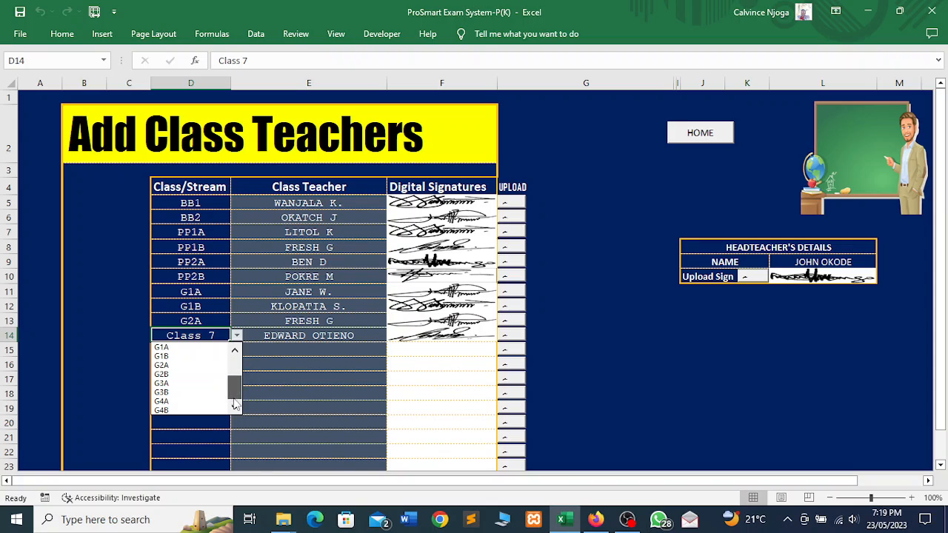
click(178, 375)
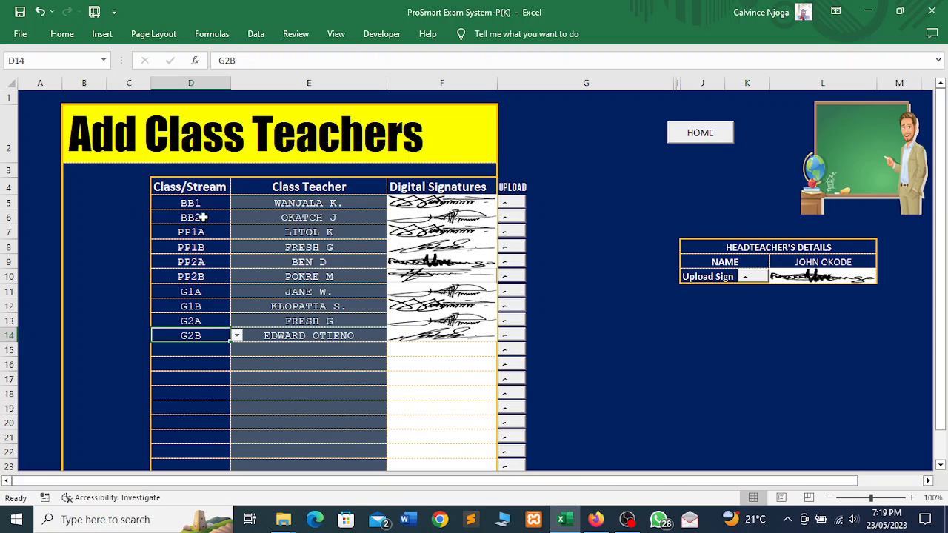
click(307, 335)
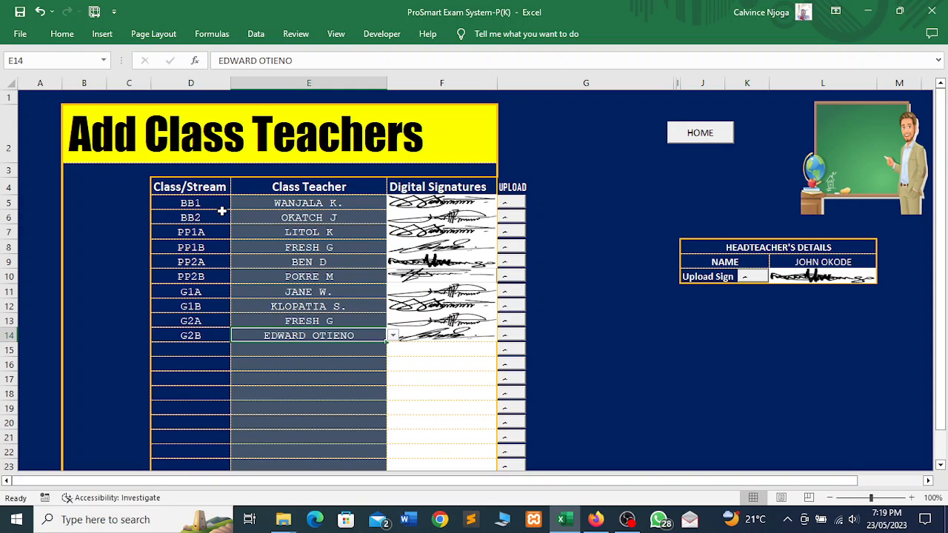
- Leave the BB1 class teacher in E5 unchanged and open row 5's signature upload file picker
click(293, 203)
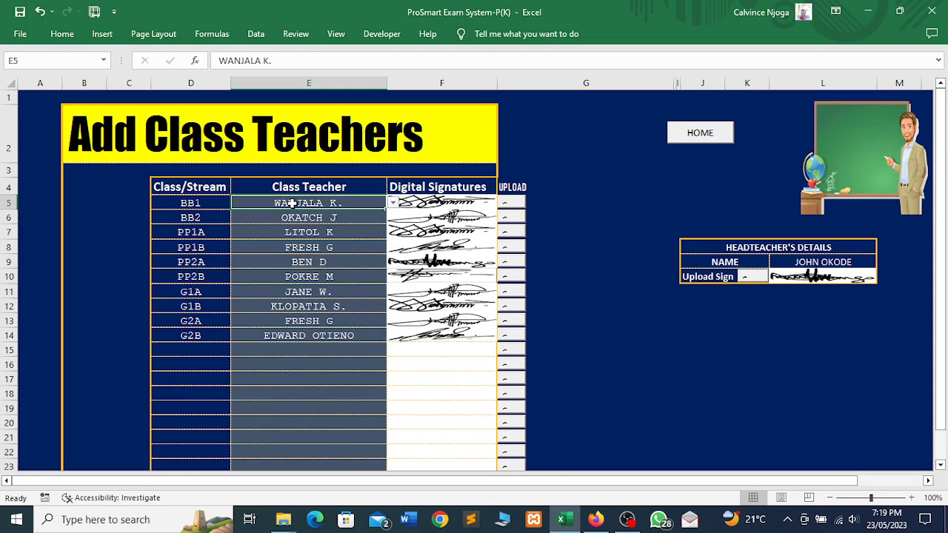
click(392, 203)
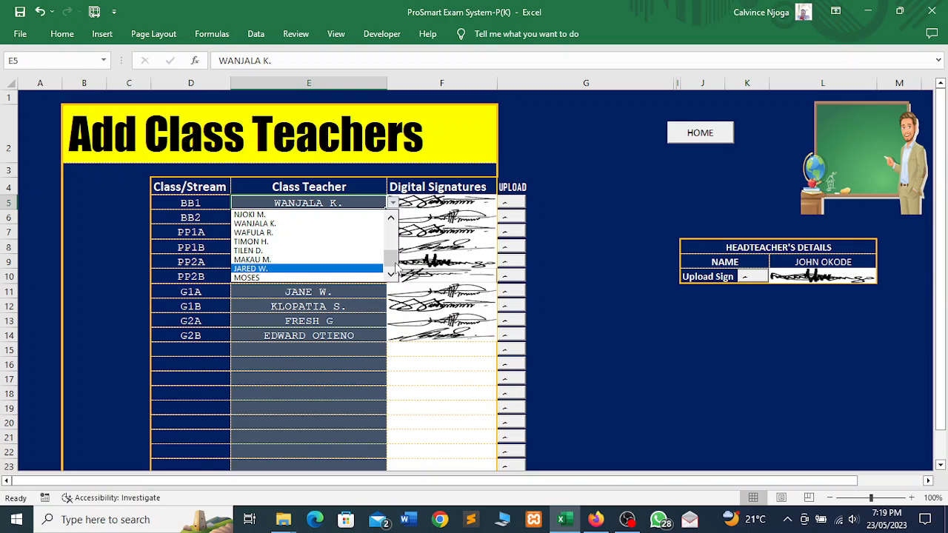
drag(396, 257, 392, 282)
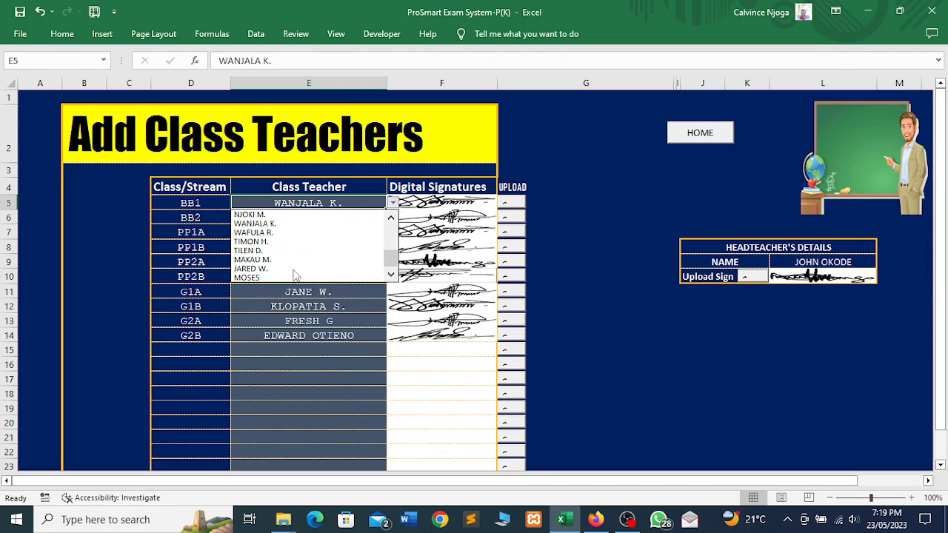
click(354, 203)
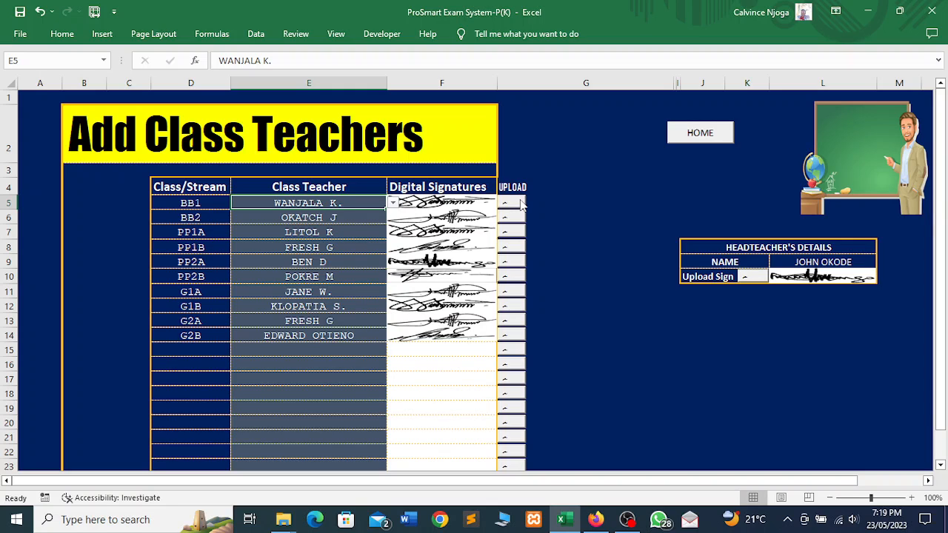
click(521, 205)
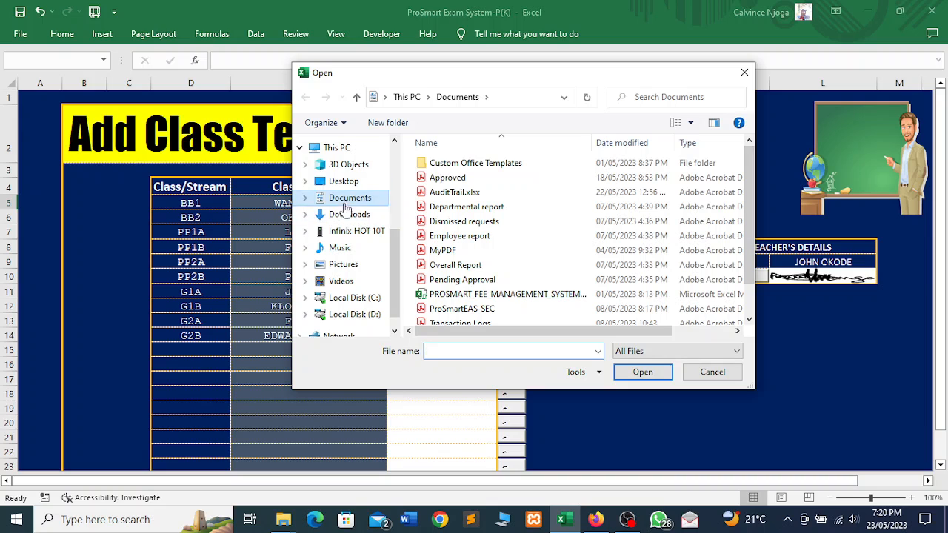
- Cancel both the BB1 teacher and headteacher signature file pickers without uploading, then return HOME
click(361, 183)
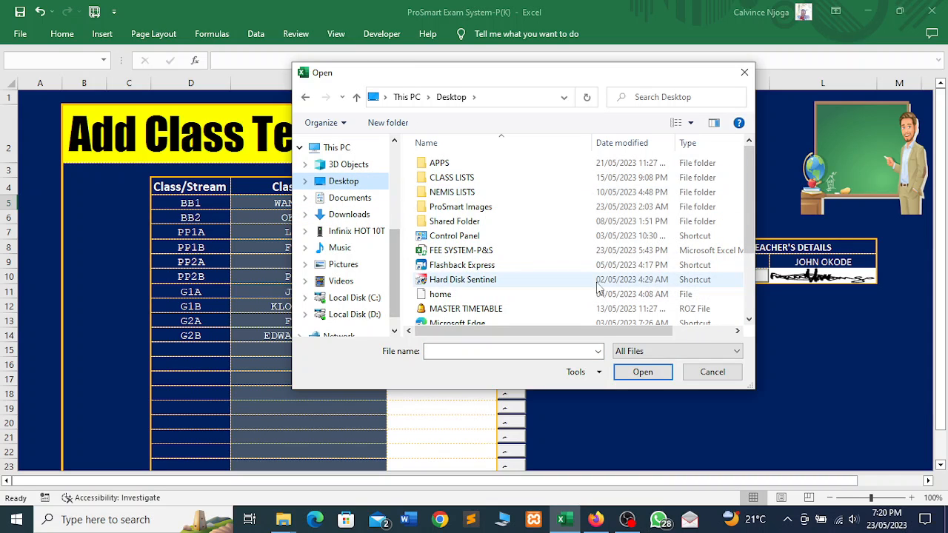
click(703, 373)
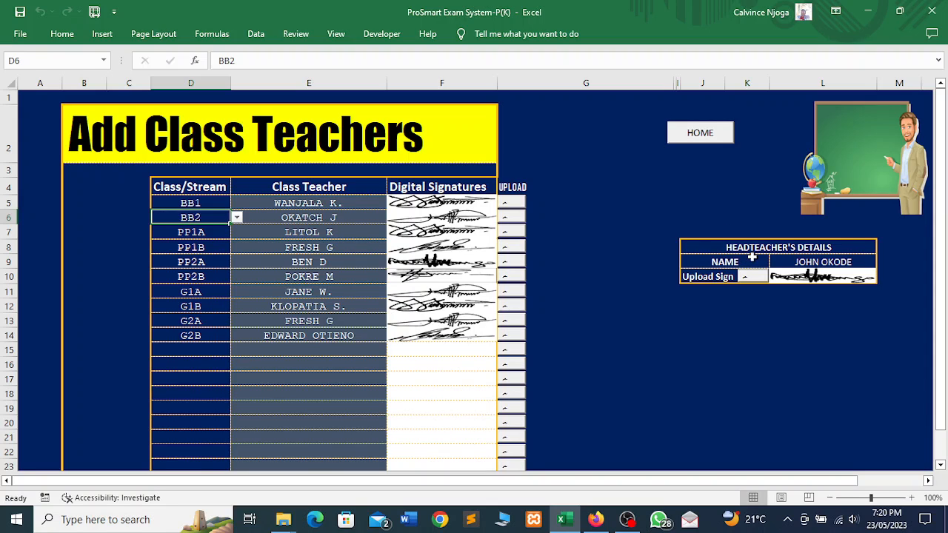
click(821, 261)
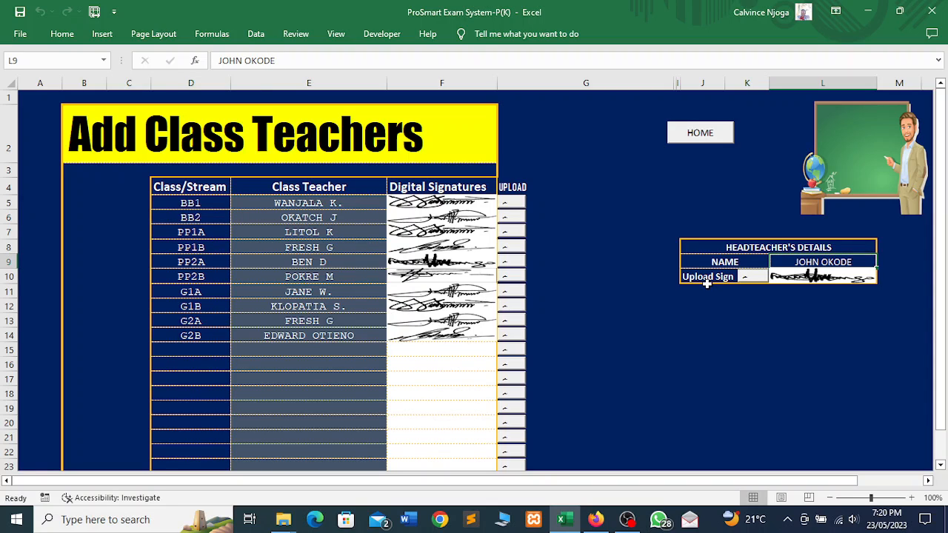
click(755, 278)
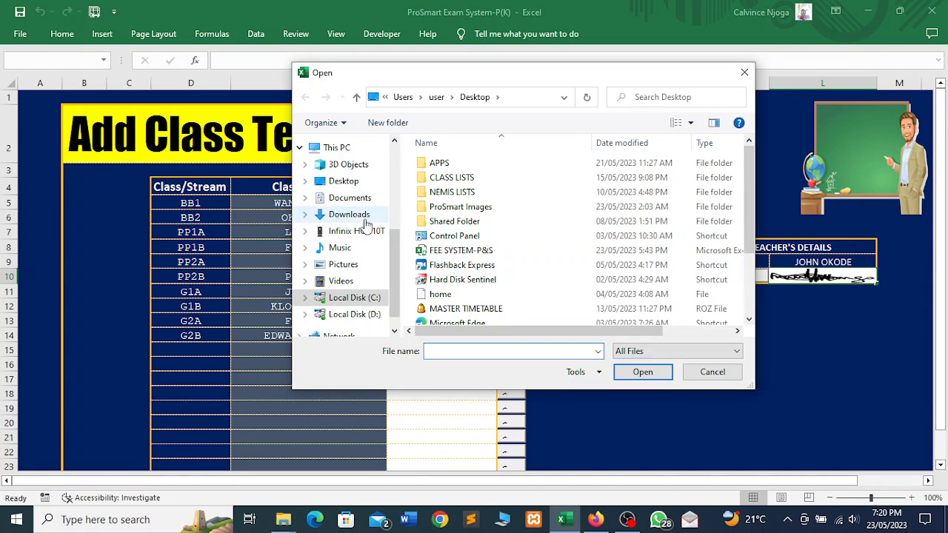
click(348, 201)
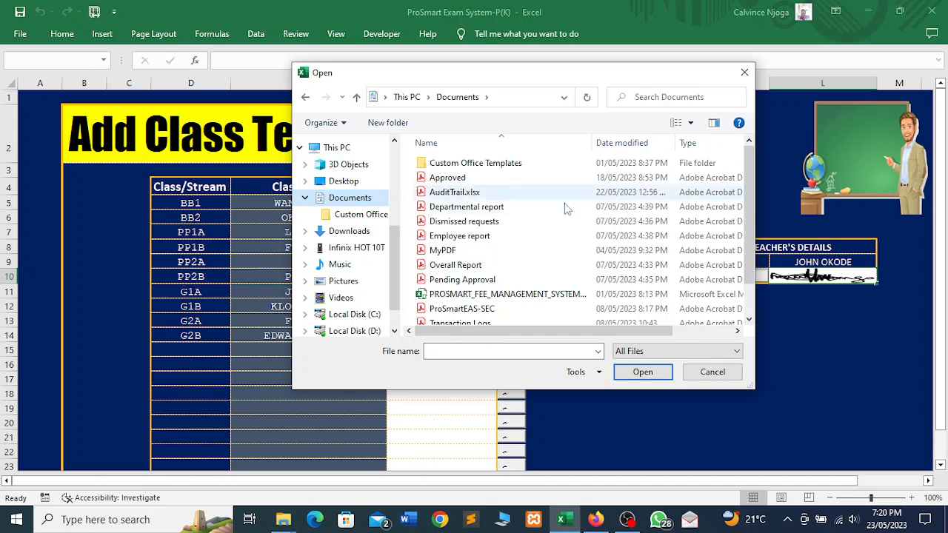
click(745, 72)
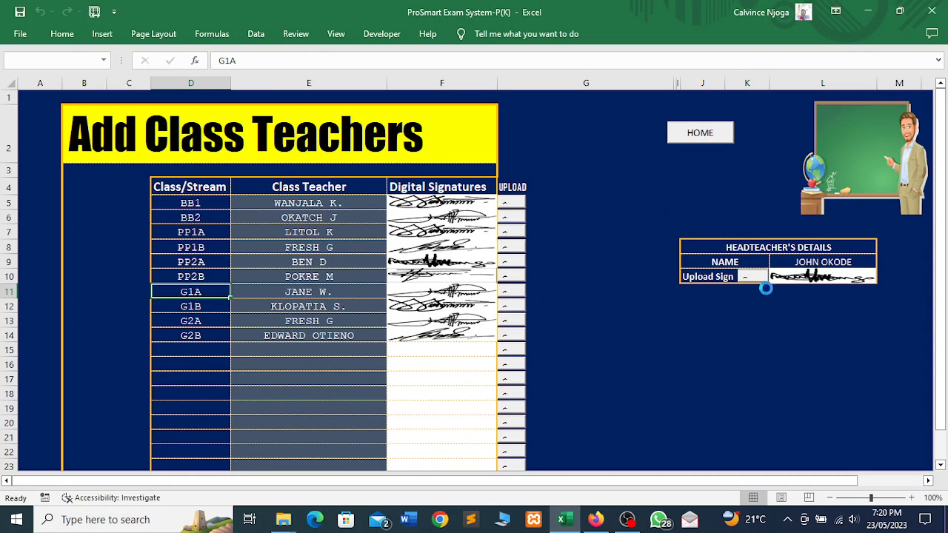
click(706, 135)
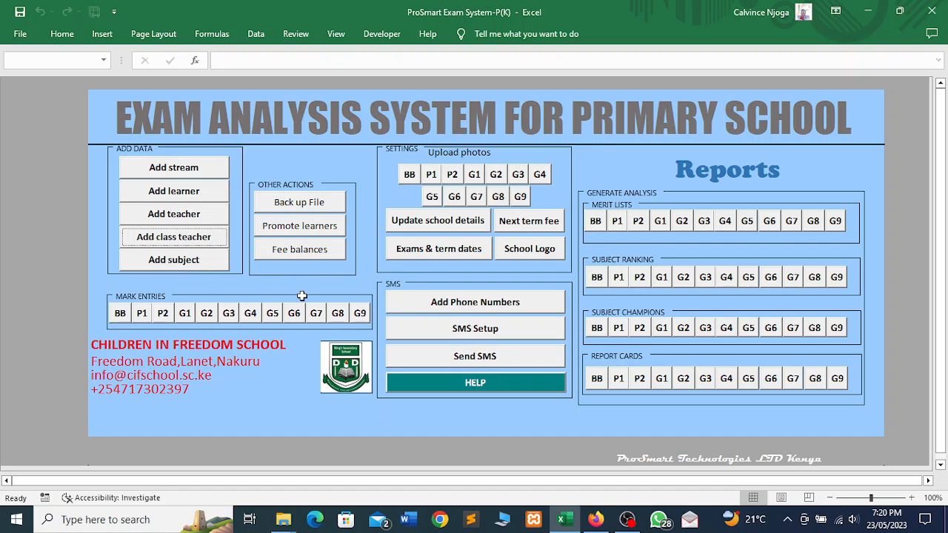
- Open the Add subject sheet, scroll across the class tables and back, and select Baby's five subject names
click(189, 264)
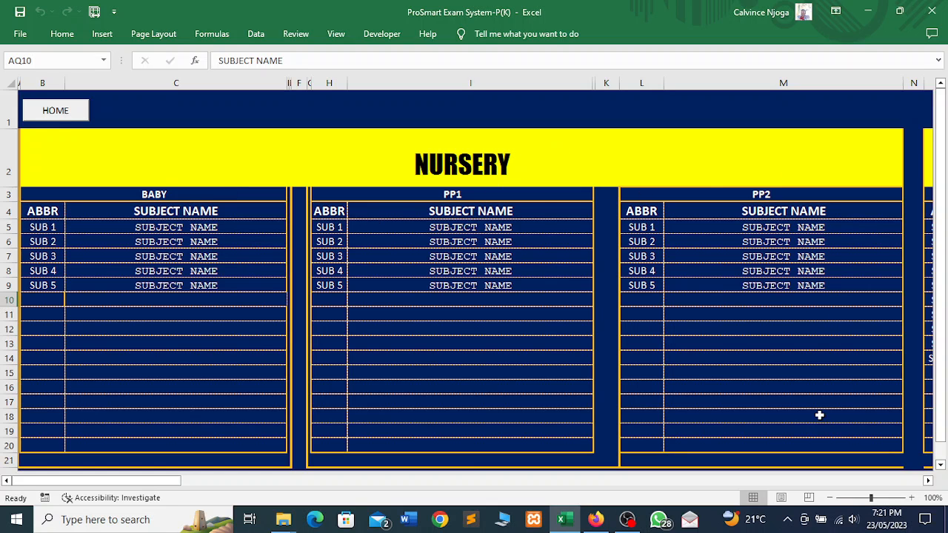
drag(111, 480, 397, 474)
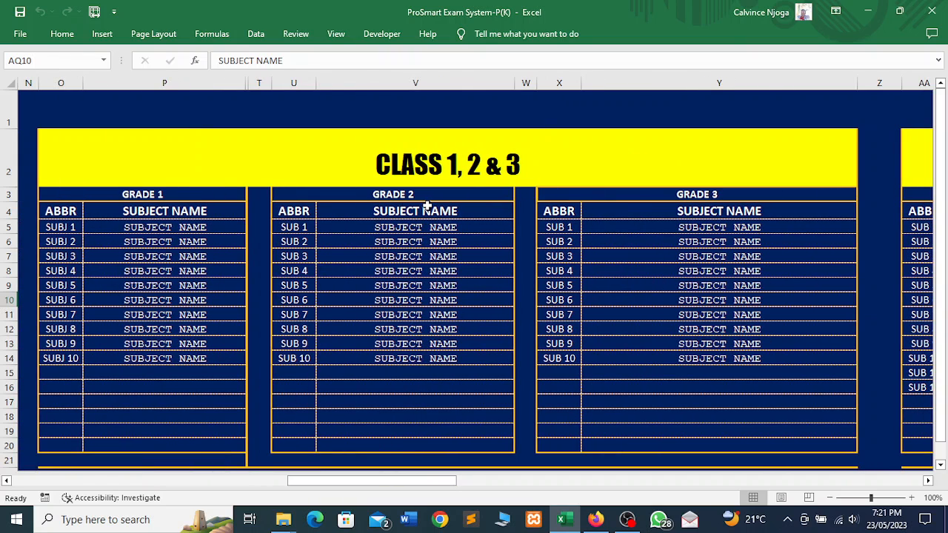
drag(297, 481, 862, 440)
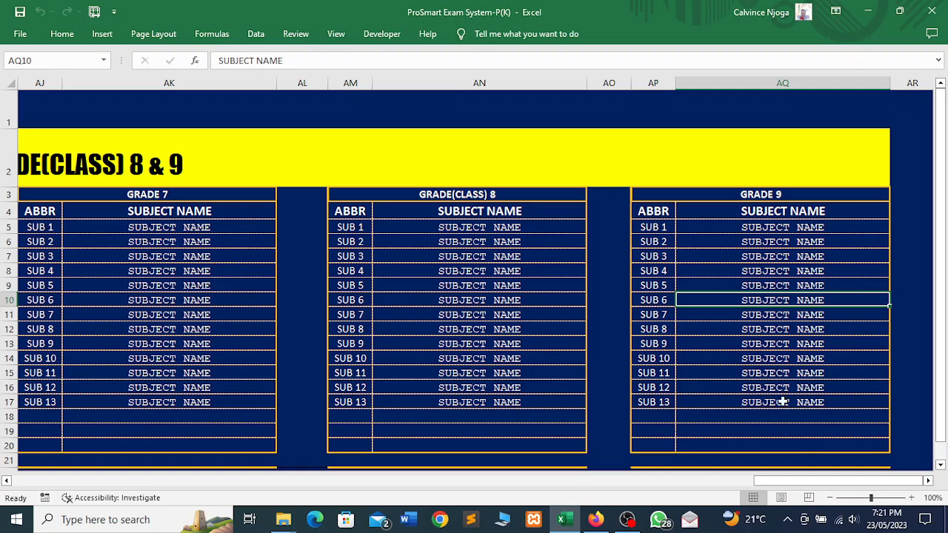
drag(799, 478, 59, 466)
drag(195, 228, 201, 271)
click(206, 285)
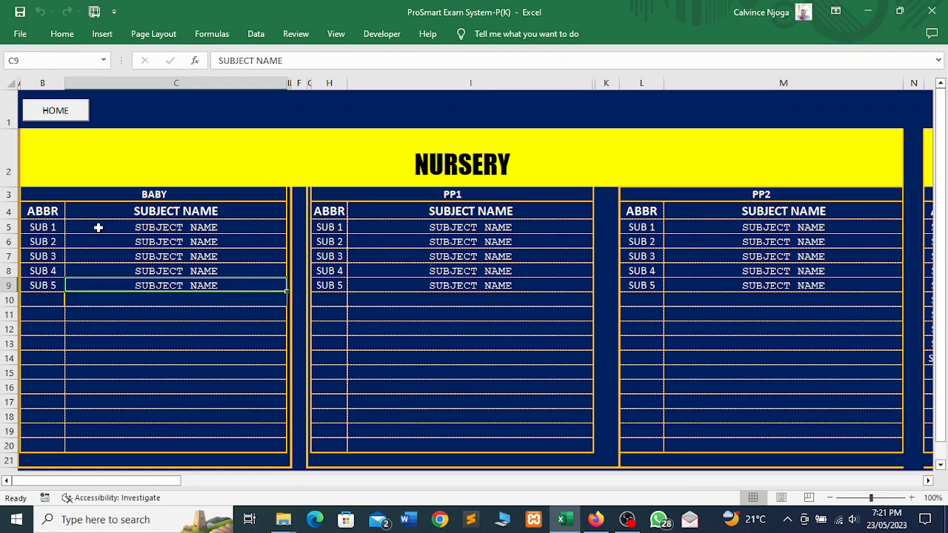
- Enter READ as the abbreviation and READING as the name of Baby's first subject
click(55, 227)
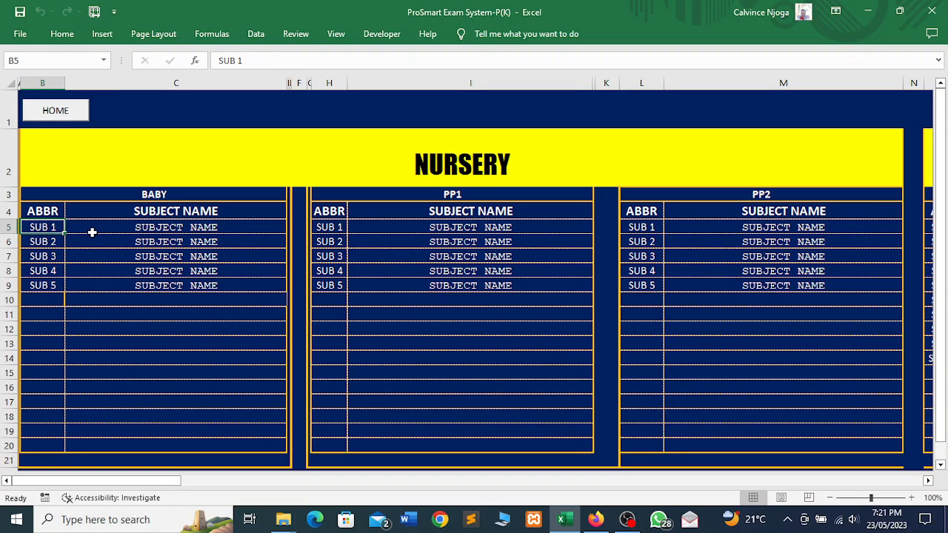
text(R)
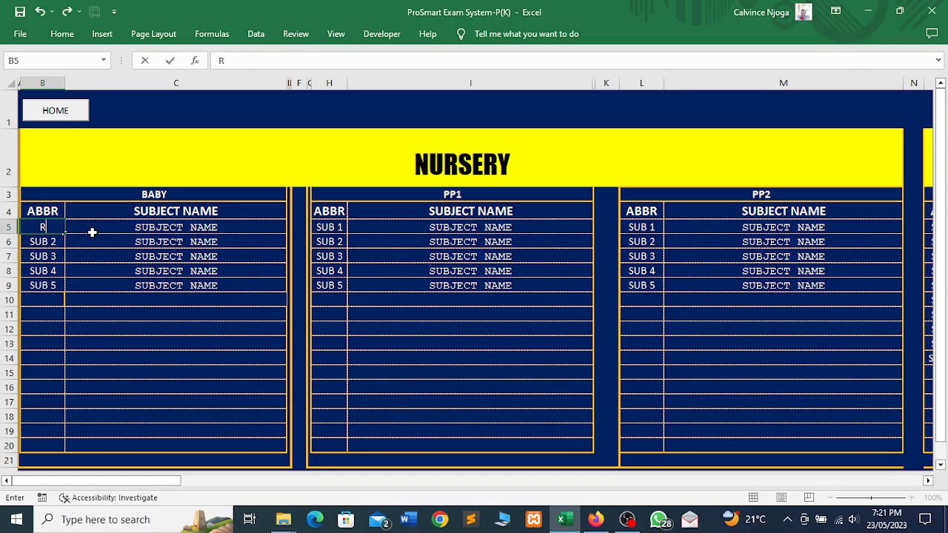
text(ED)
key(BackSpace)
text(EAD)
click(123, 228)
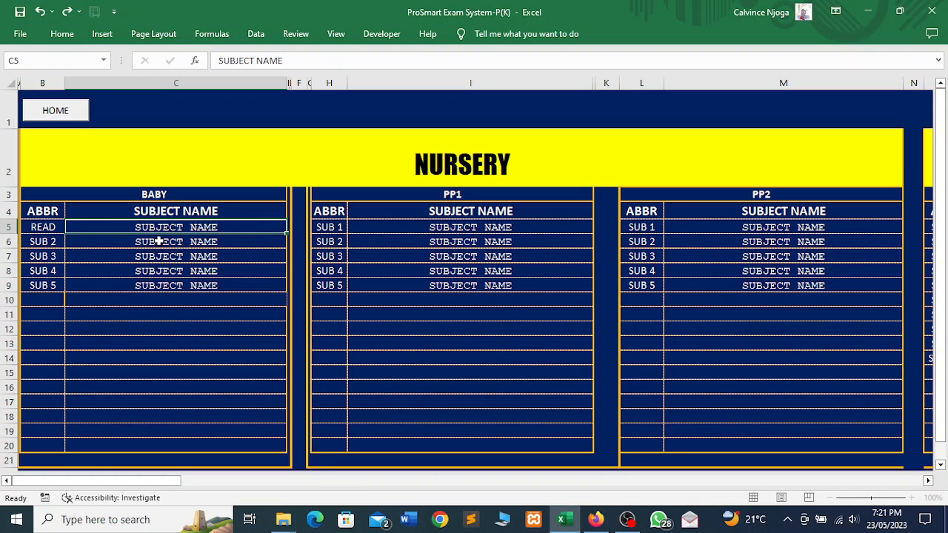
text(READING)
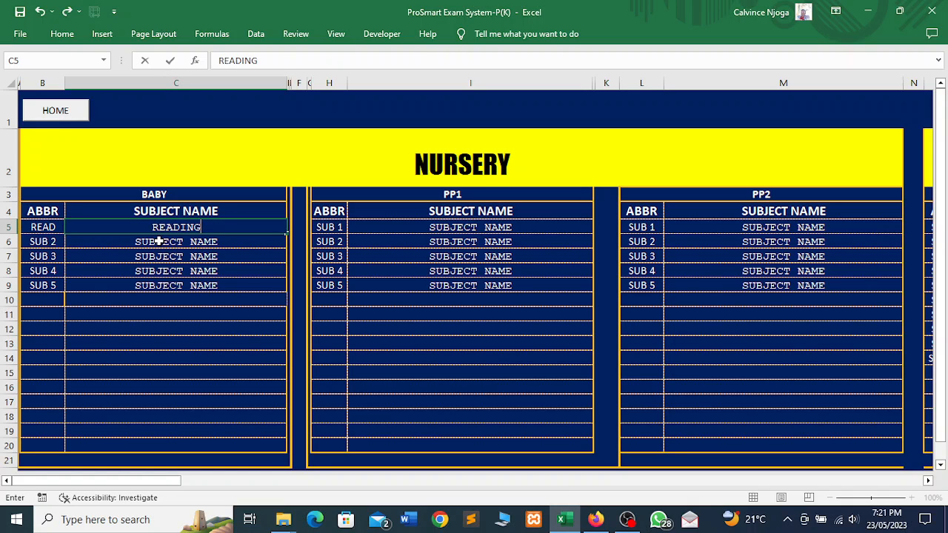
click(222, 316)
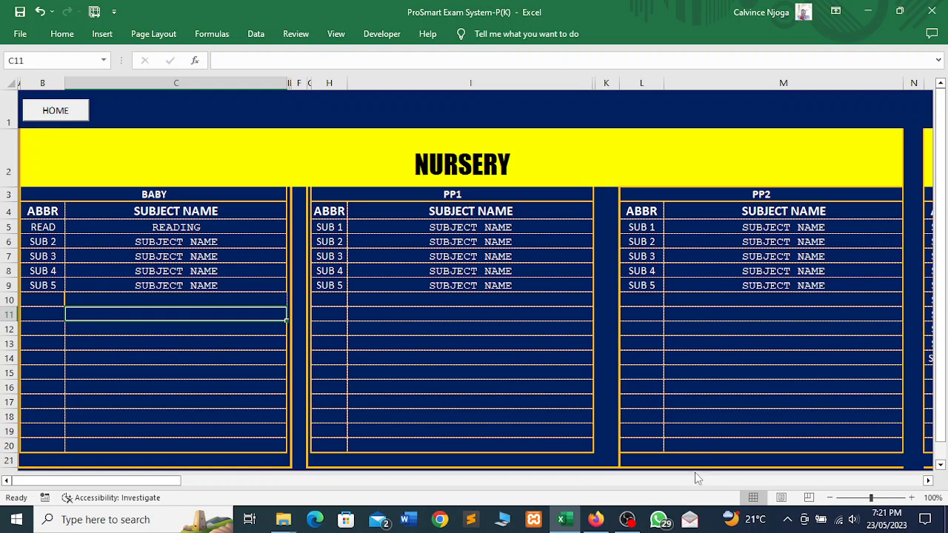
- Reload the subjects sheet by going HOME and reopening Add subject
drag(186, 483, 832, 420)
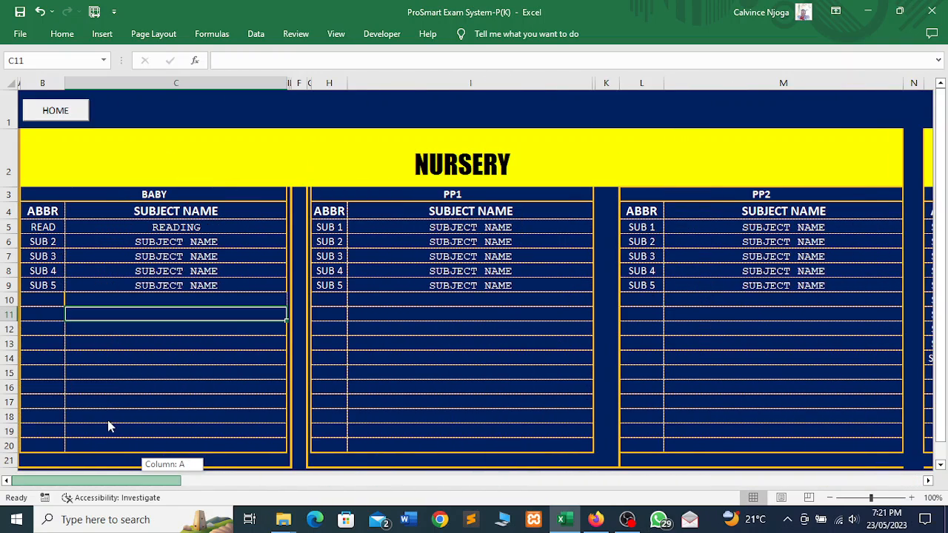
drag(108, 427, 102, 420)
click(50, 113)
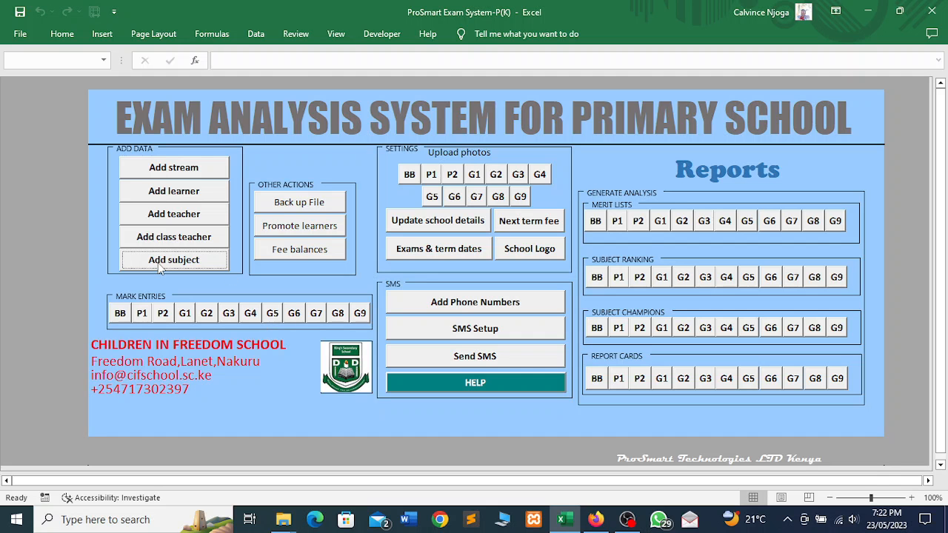
click(159, 263)
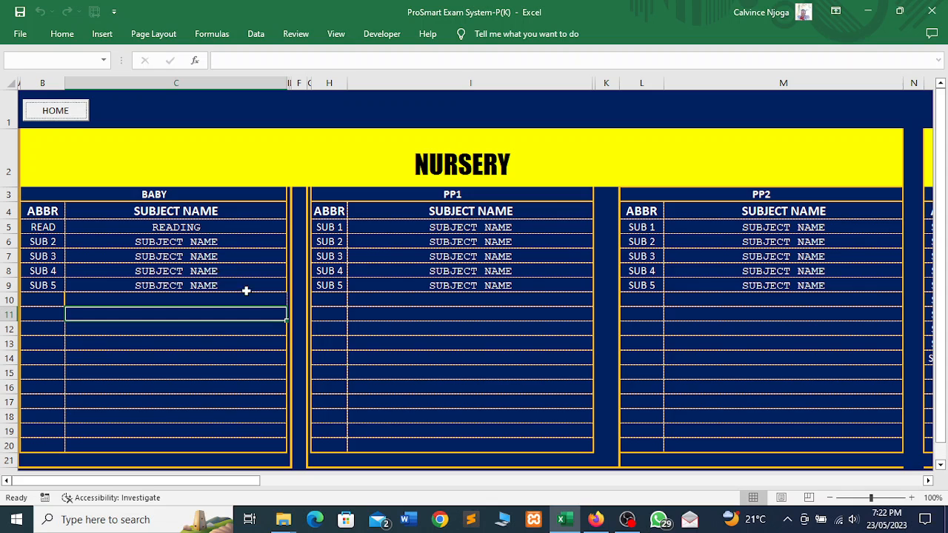
- Add MAT (MATHEMATICS) and SCI (SCIENCE) to the Baby class subject list
click(47, 242)
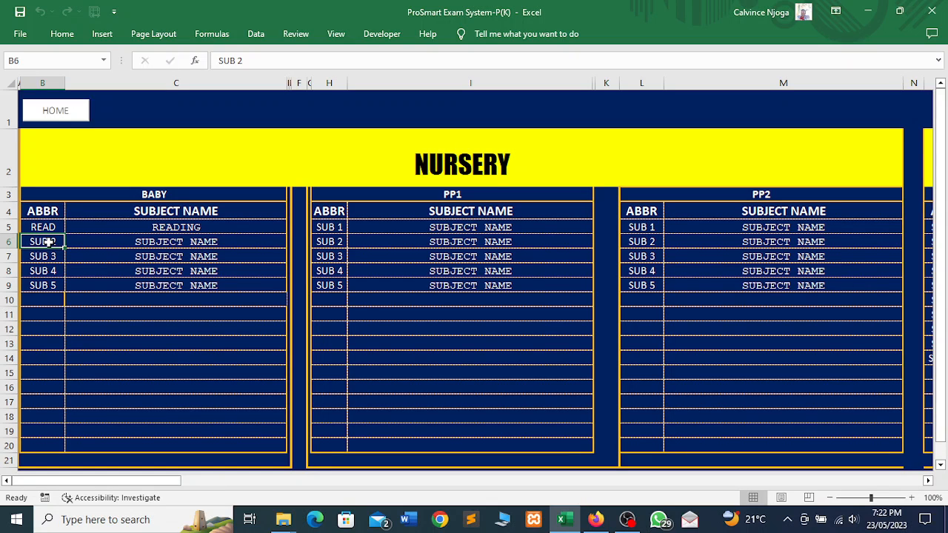
text(MAT)
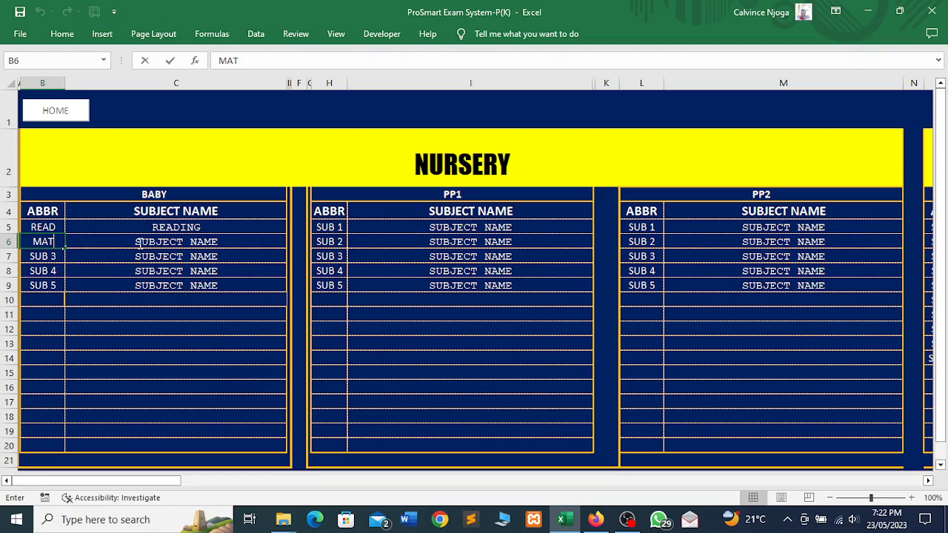
click(175, 243)
text(MATHEMAT)
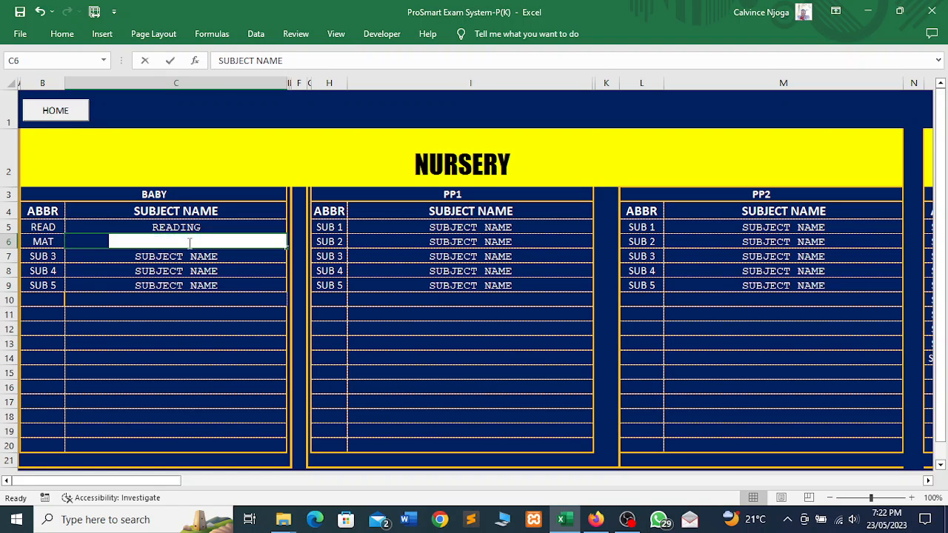
text(ICS)
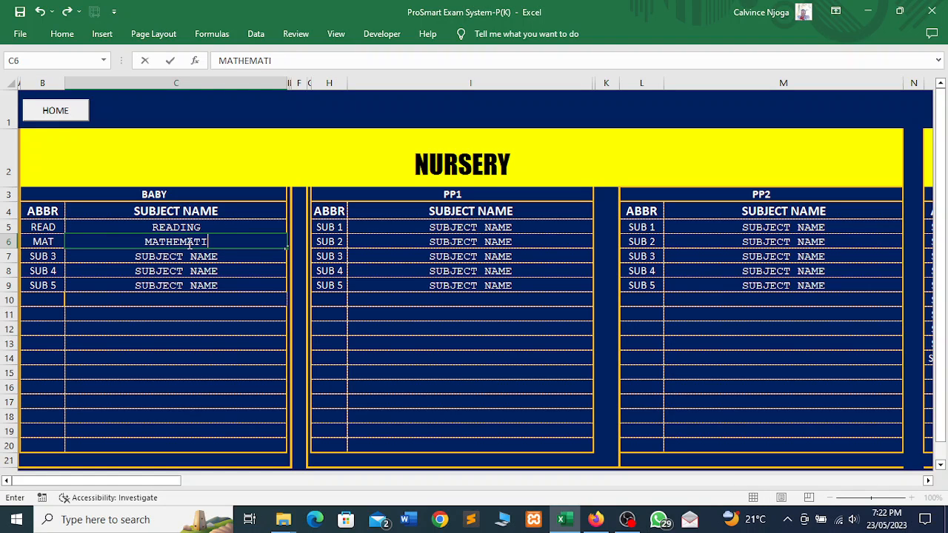
click(51, 257)
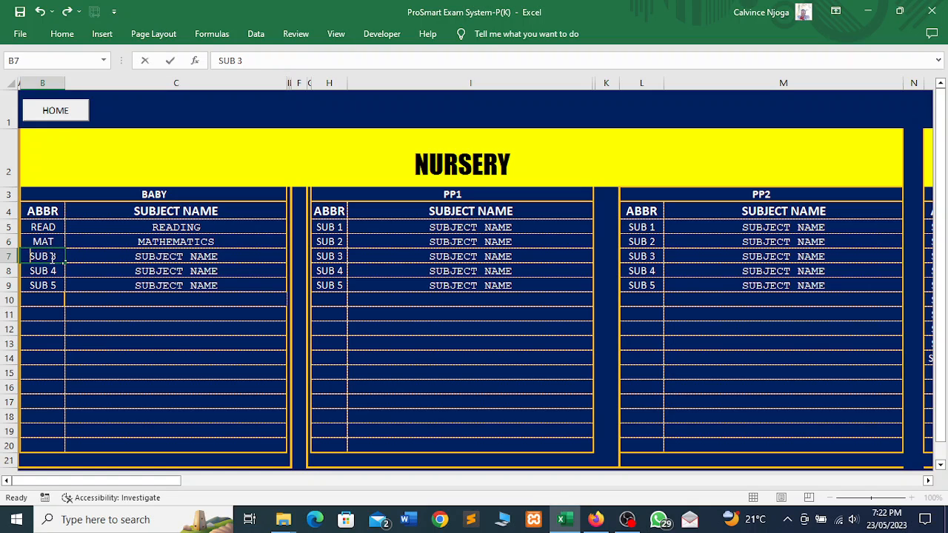
text(SCI)
click(132, 258)
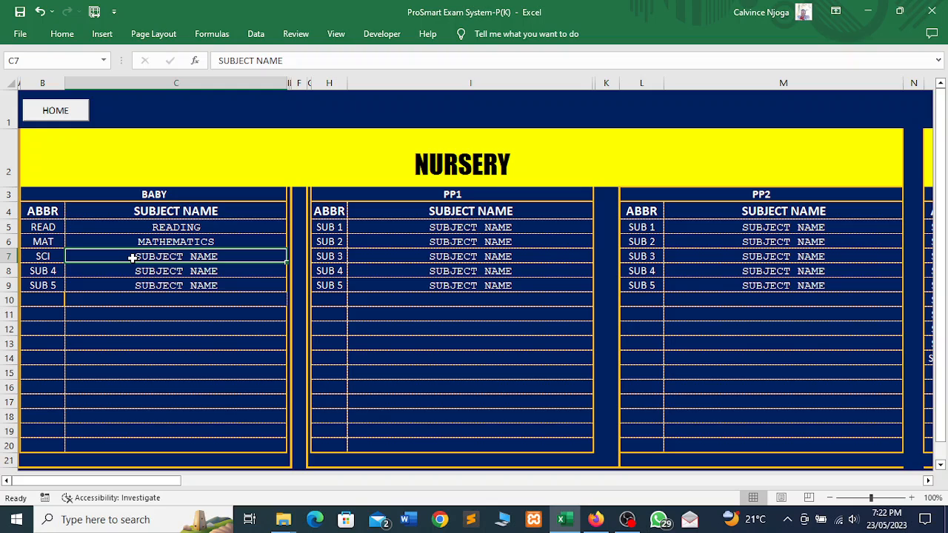
text(SCIENCE)
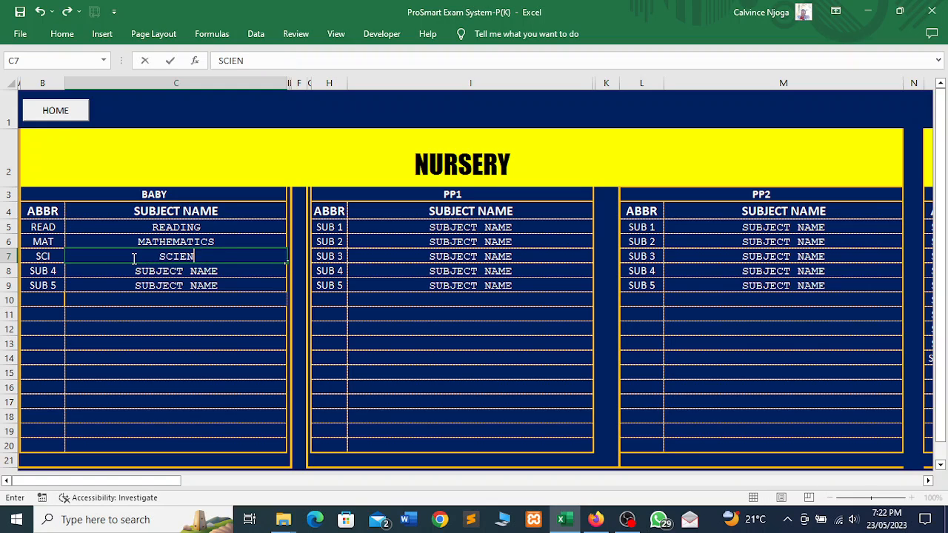
- Add SST (SOCIAL STUDIES) and HSCI (HOME SCIENCE), then return to the main dashboard
click(56, 272)
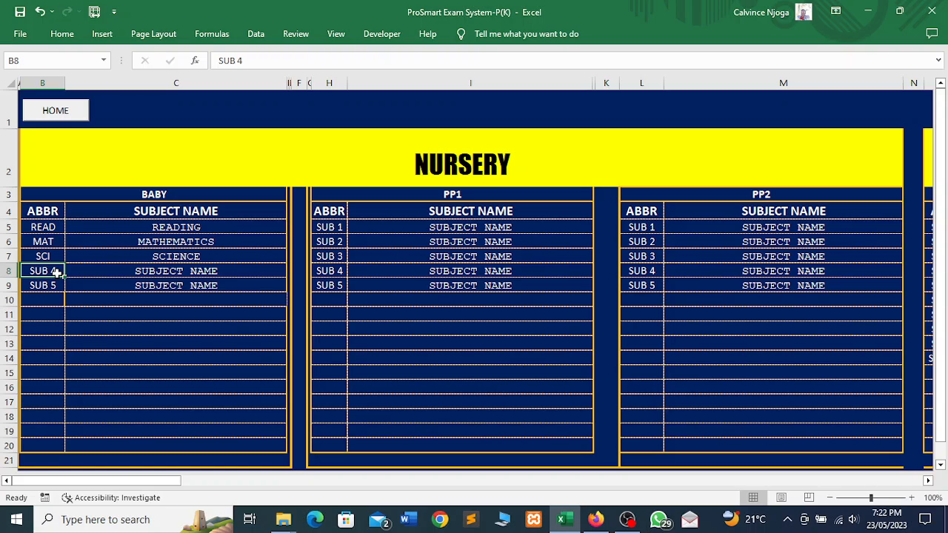
text(S)
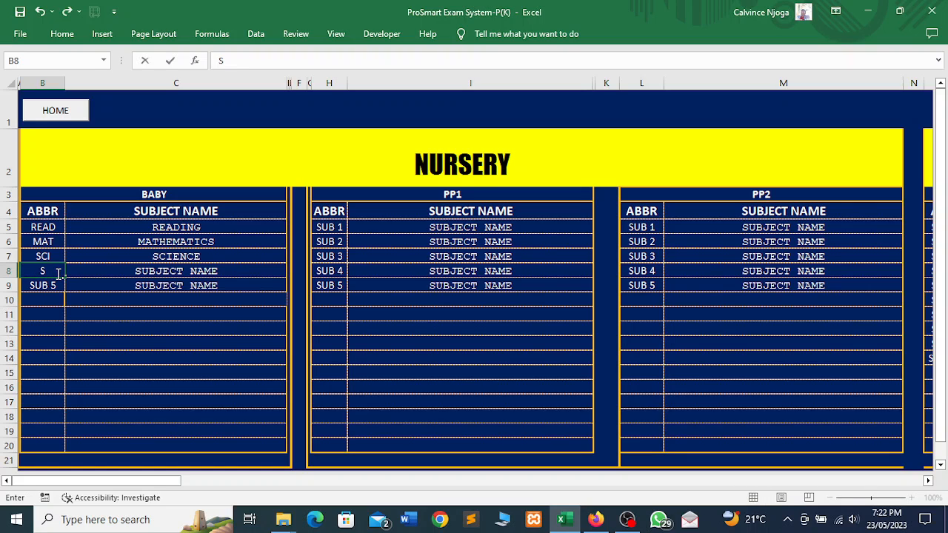
text(ST)
click(107, 274)
text(SOCIAL )
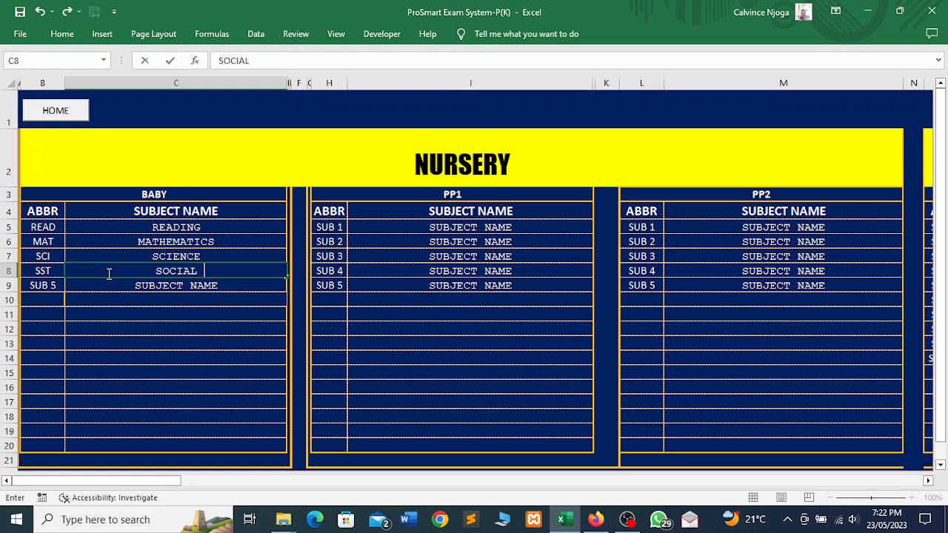
text(STUDIES)
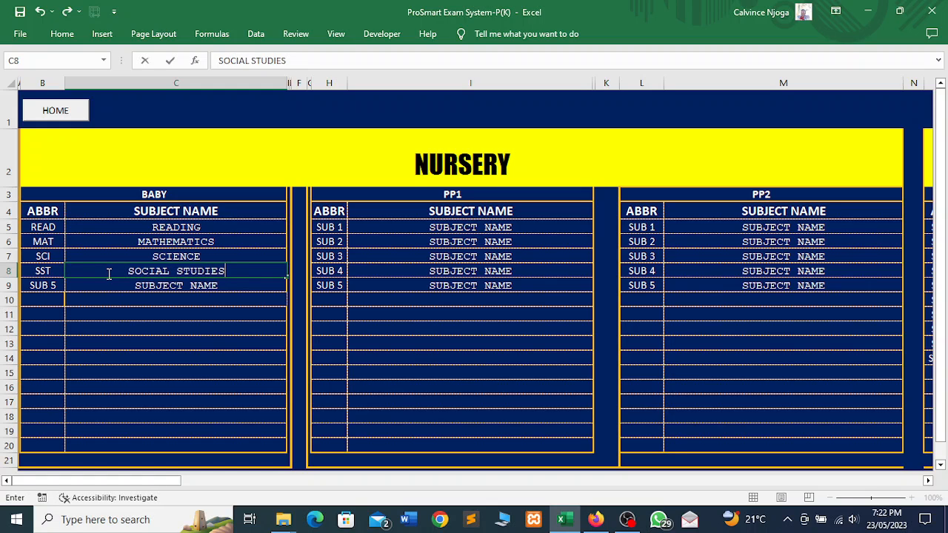
click(54, 285)
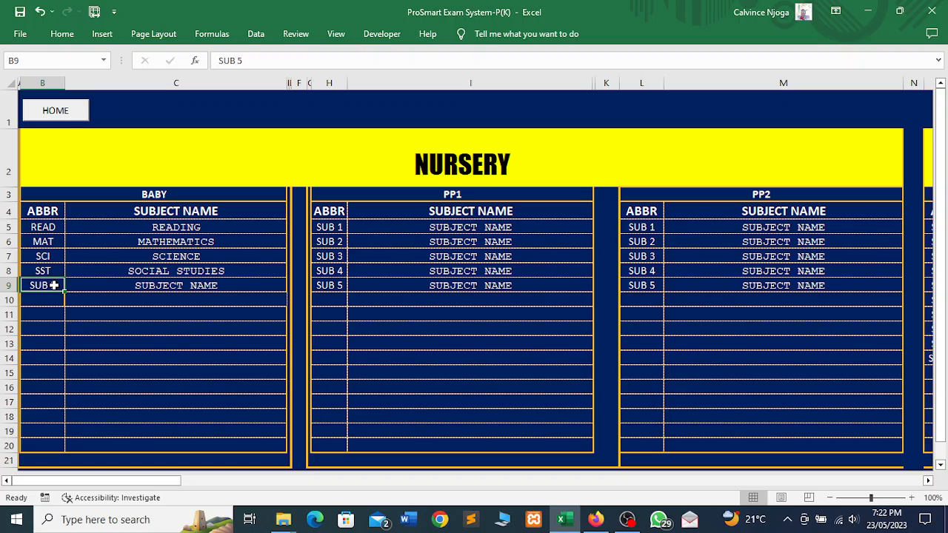
text(HSCI)
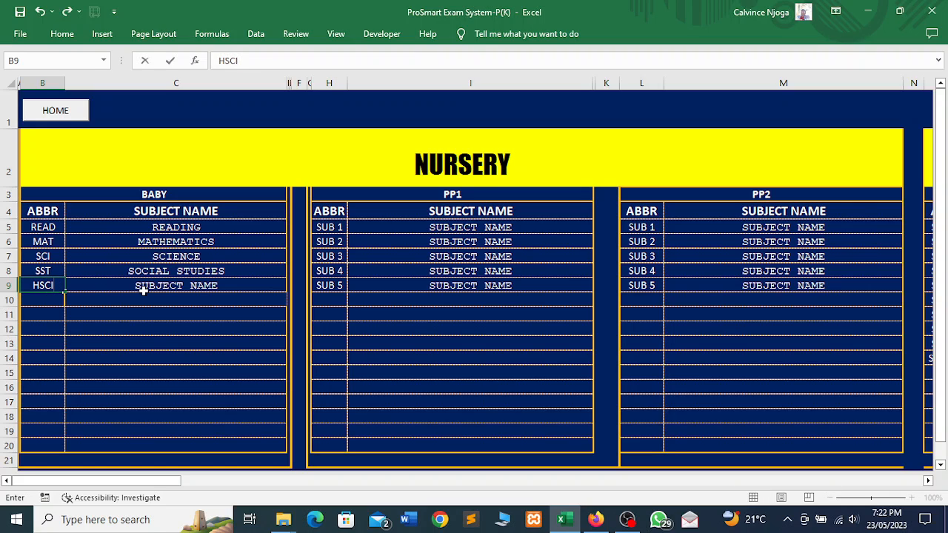
click(144, 287)
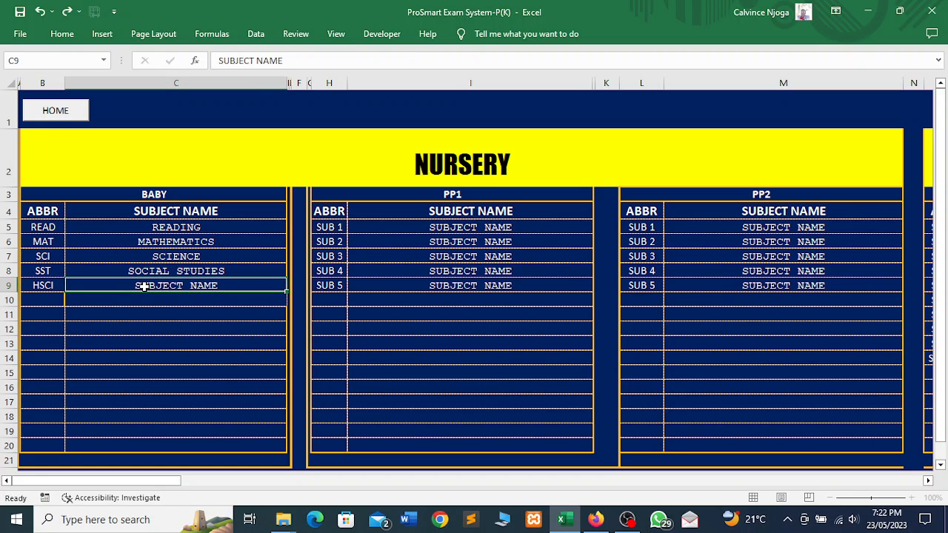
text(HOME)
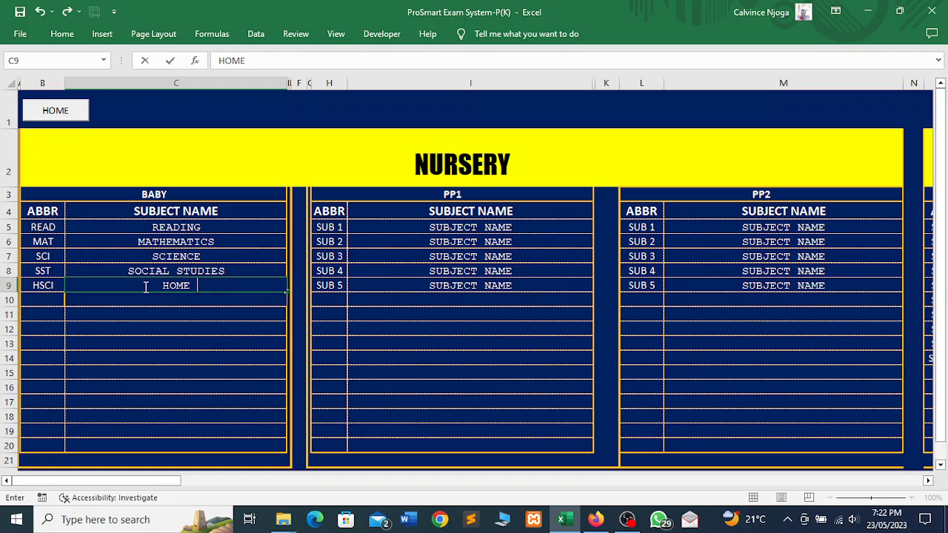
text( SCIENCE)
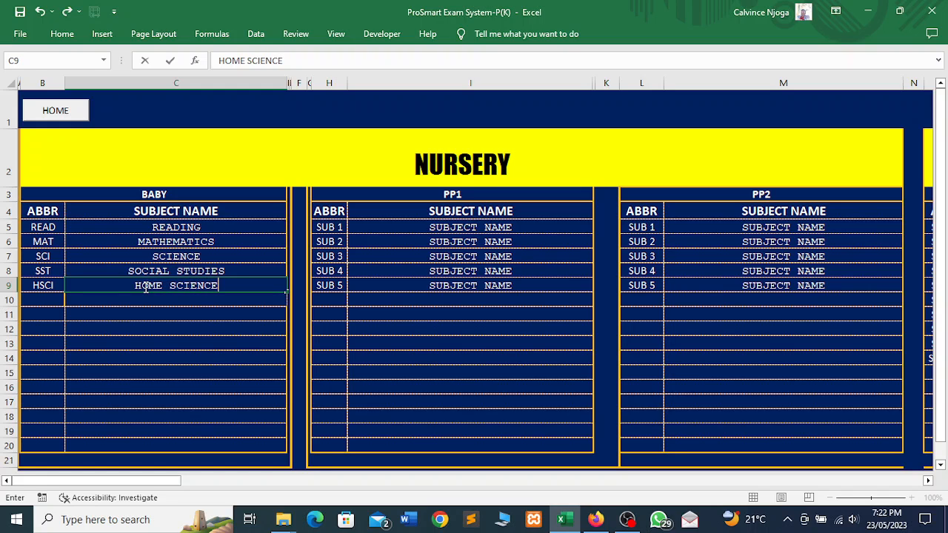
key(Return)
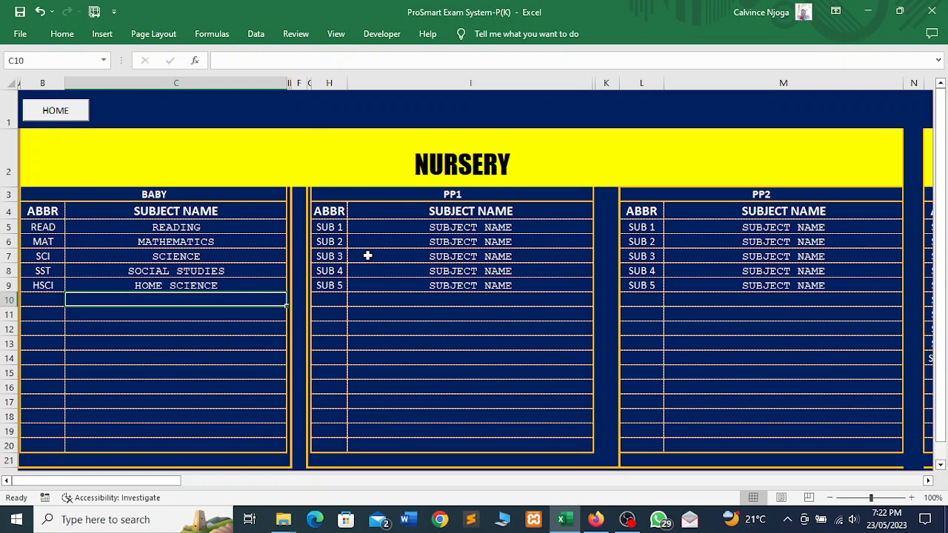
click(55, 111)
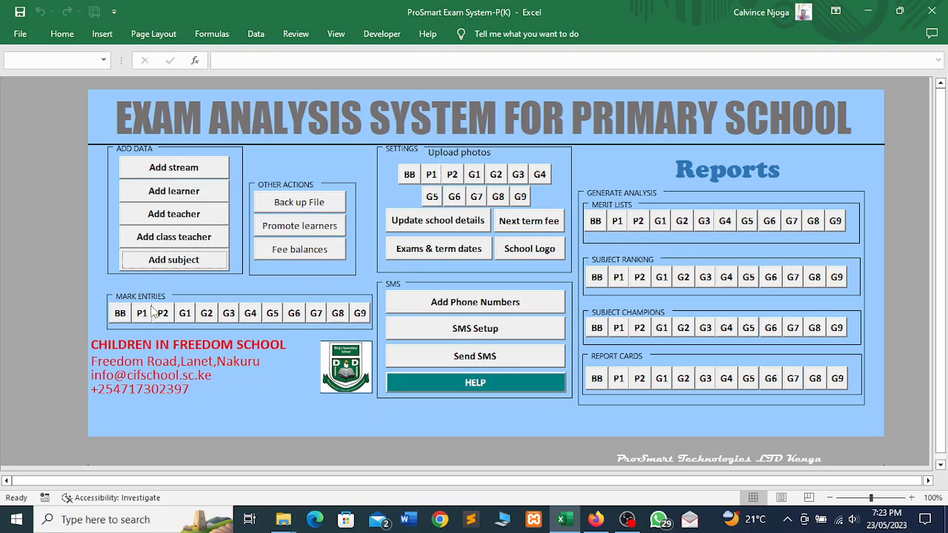
- Open the BB sheet from the dashboard's Mark Entries section
click(123, 315)
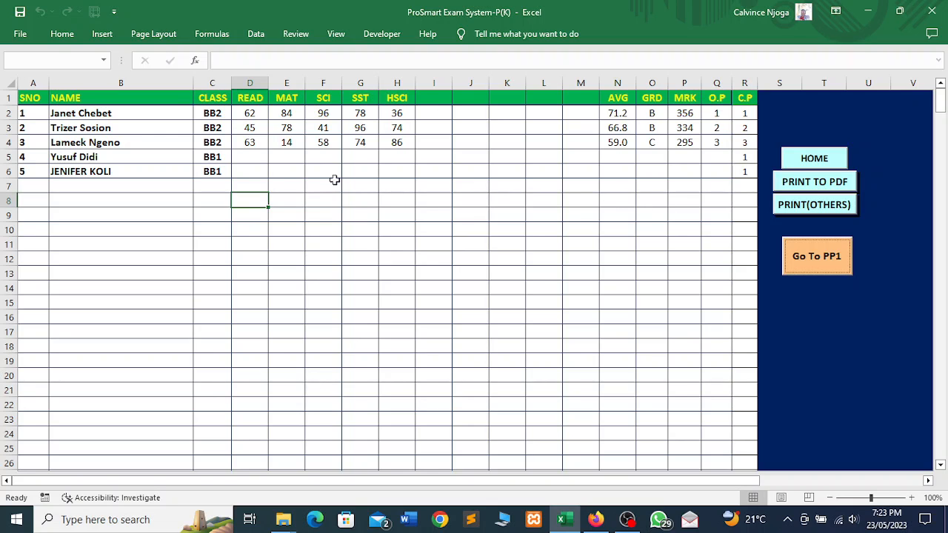
- Enter the fourth learner's marks (56, 45, 78, 45), correcting SST from 9663 to 96
click(257, 157)
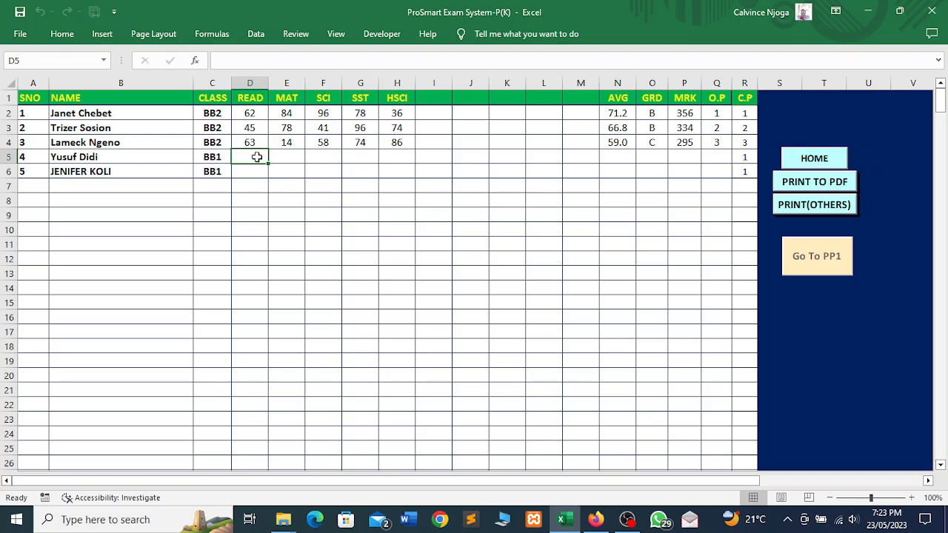
text(56)
key(Tab)
text(45)
key(Tab)
text(78)
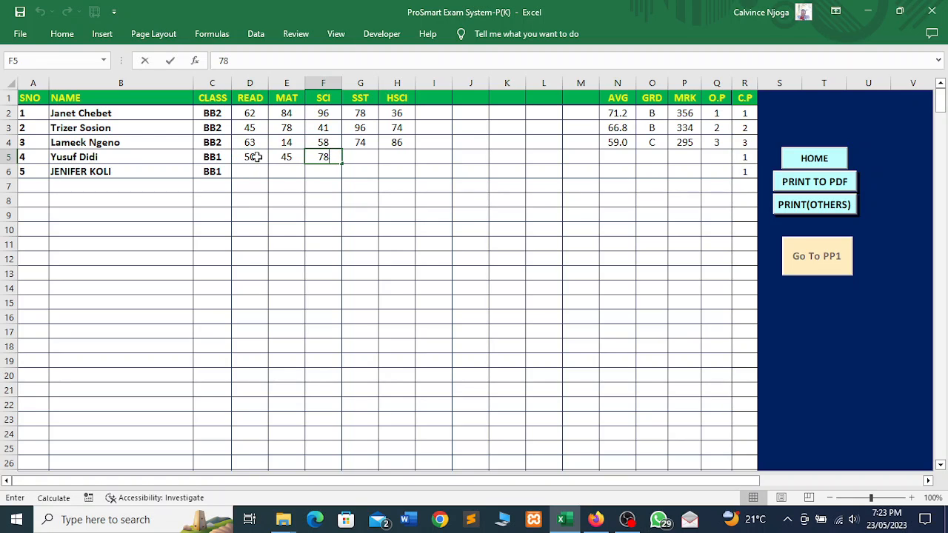
key(Tab)
text(9663)
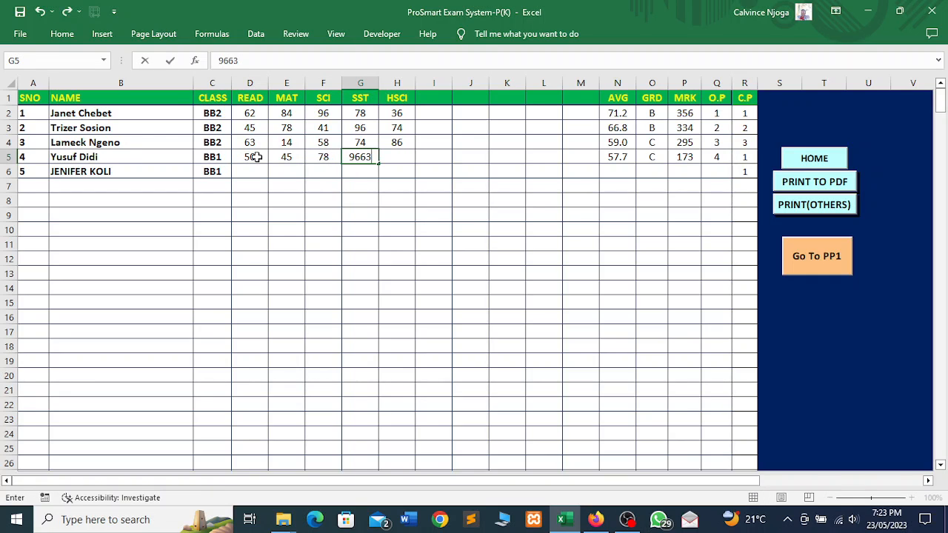
key(Tab)
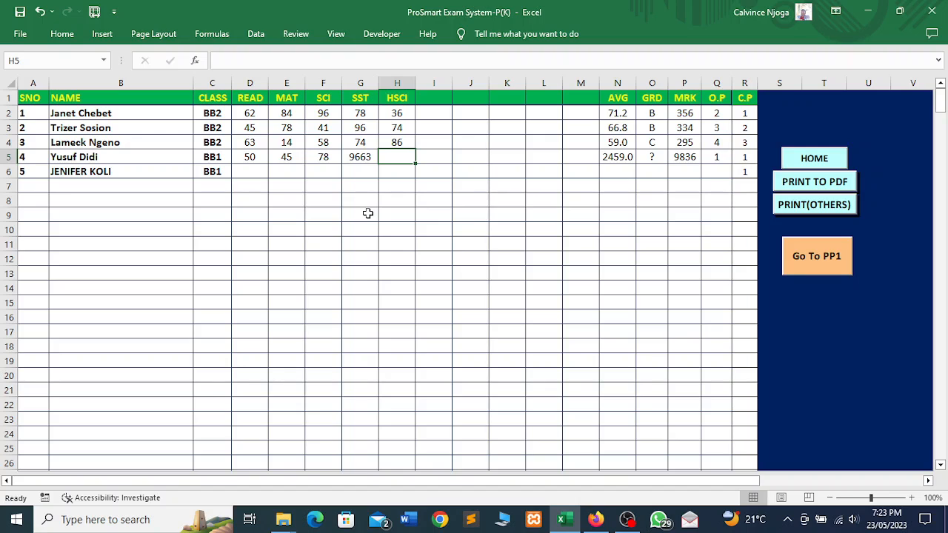
key(BackSpace)
click(360, 159)
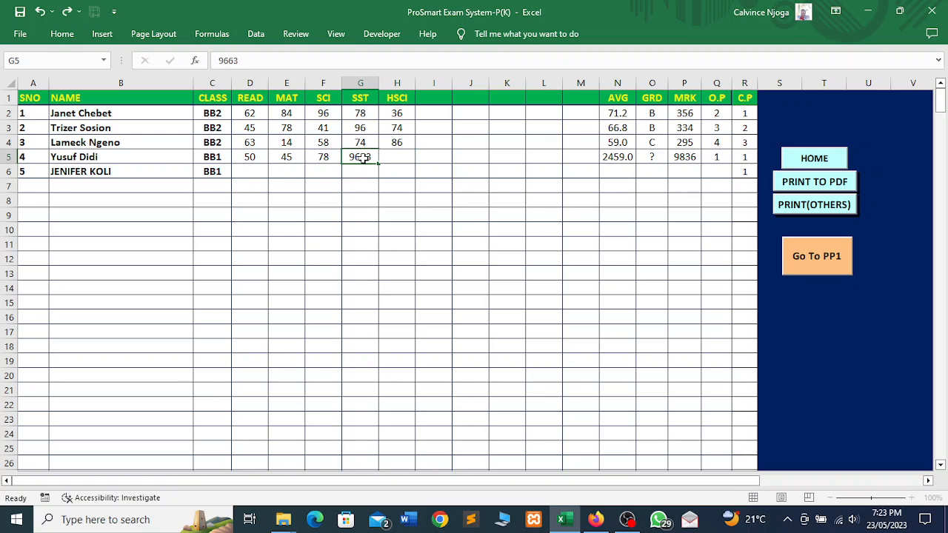
text(96)
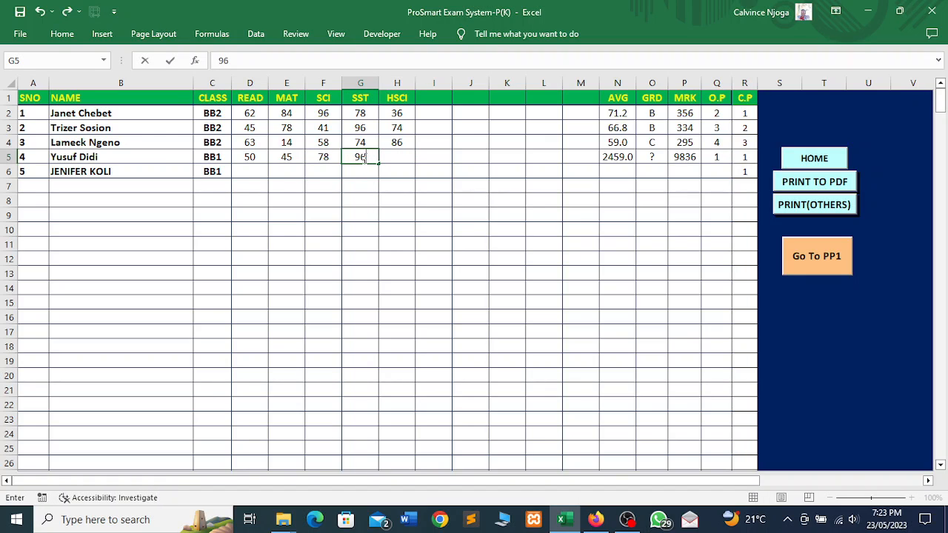
click(402, 156)
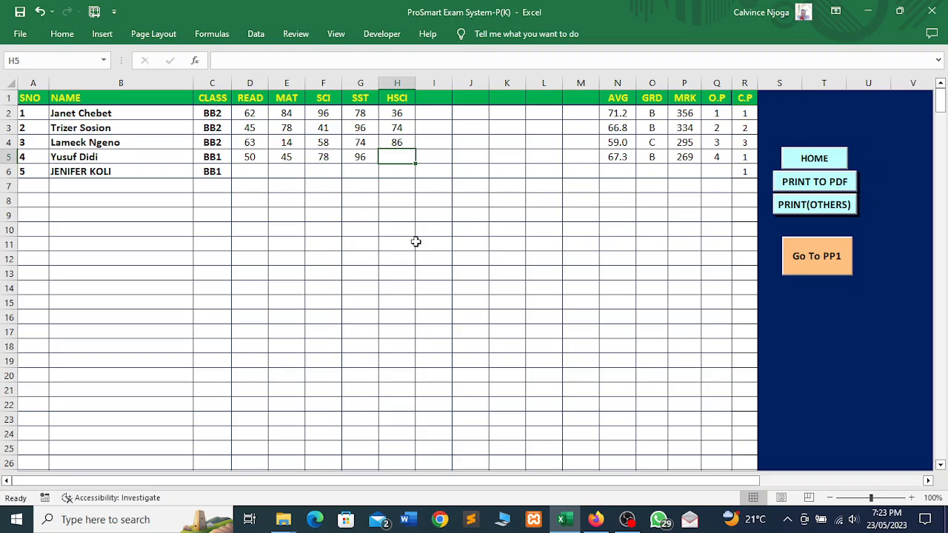
text(45)
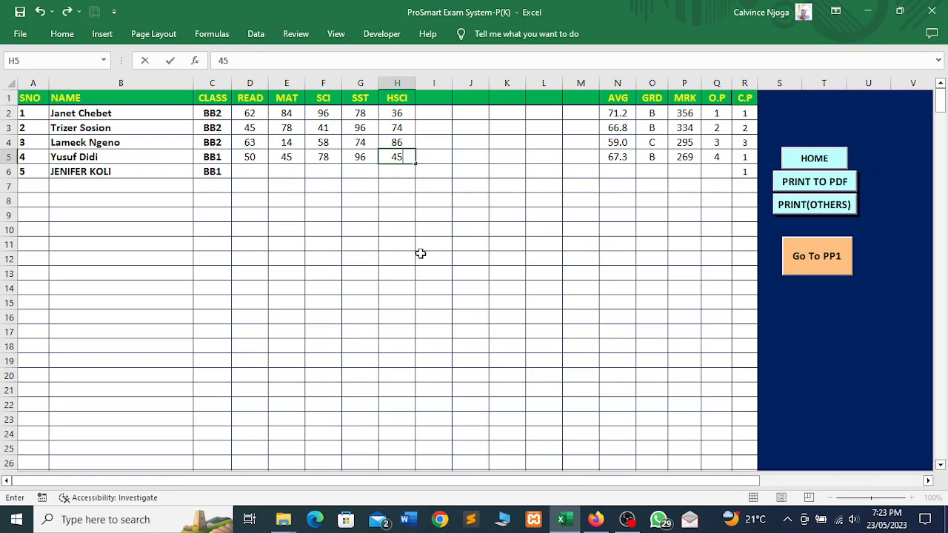
key(Tab)
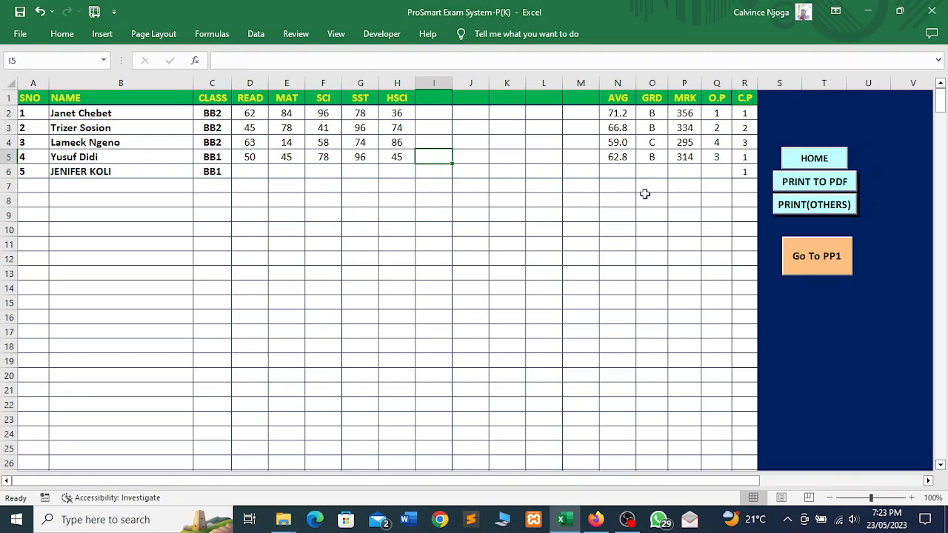
- Enter the fifth learner's marks: 66, 78, 14, 52 and 78
click(257, 174)
text(66)
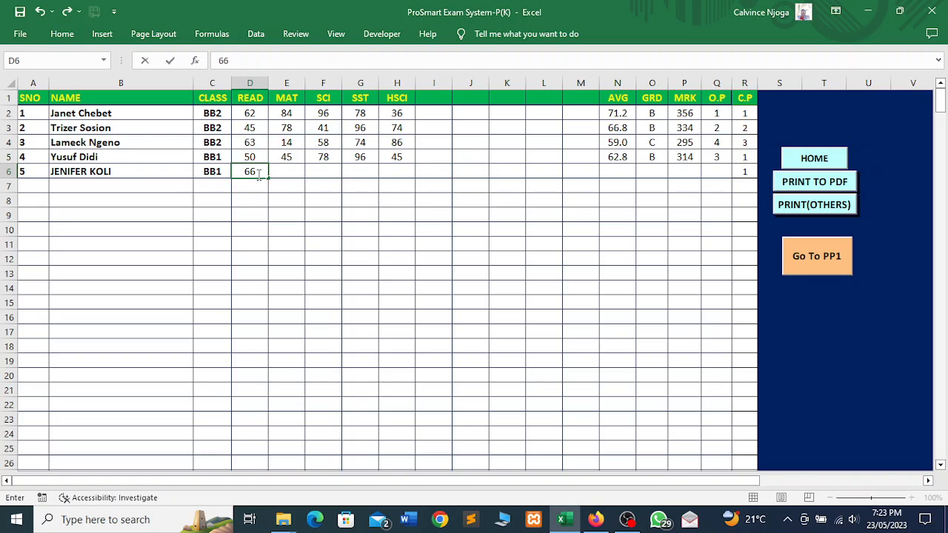
key(Tab)
text(78)
key(Tab)
text(14)
key(Tab)
text(52)
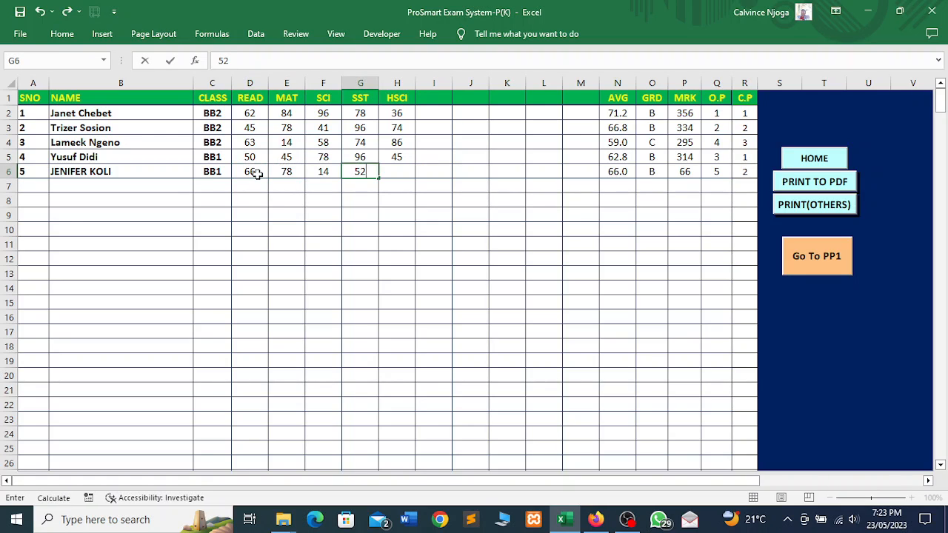
key(Tab)
text(78)
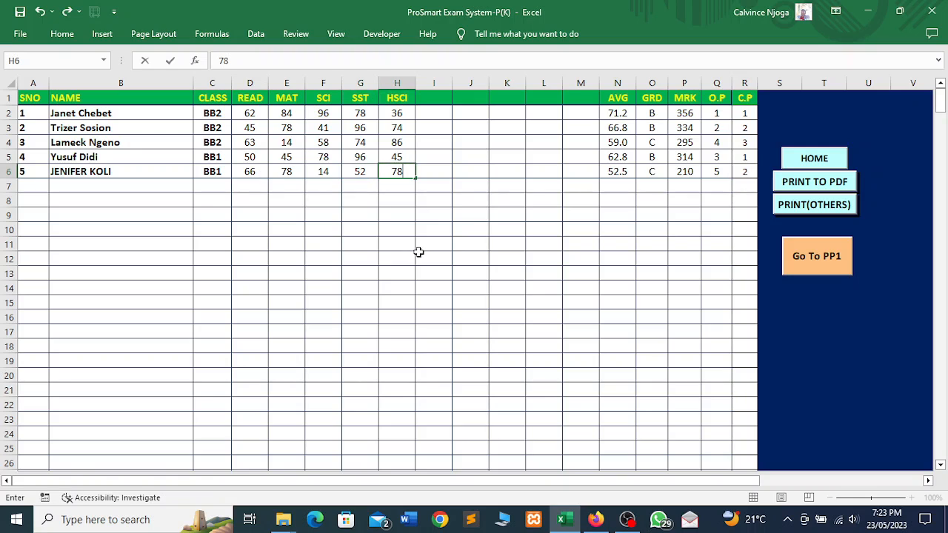
key(Tab)
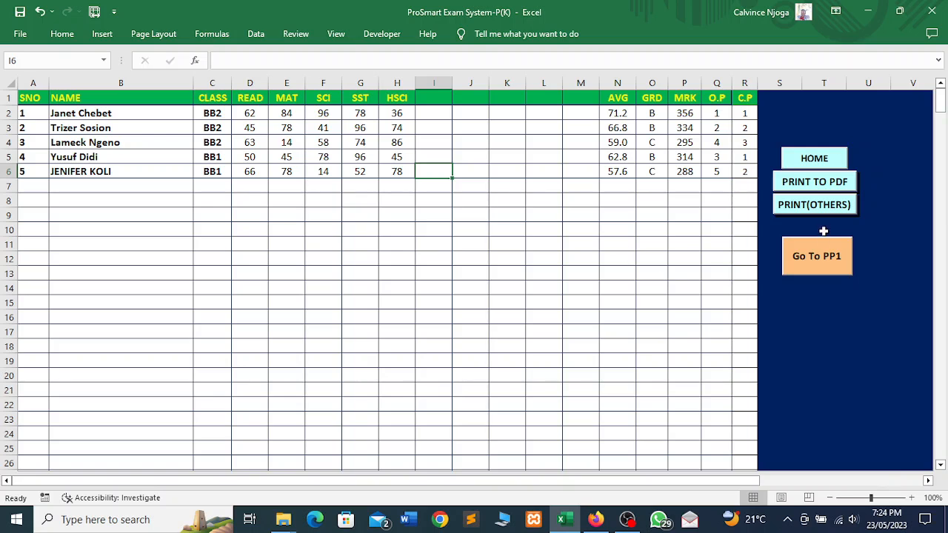
- Return to the dashboard and generate the BB merit list ranking the five learners by average
click(814, 159)
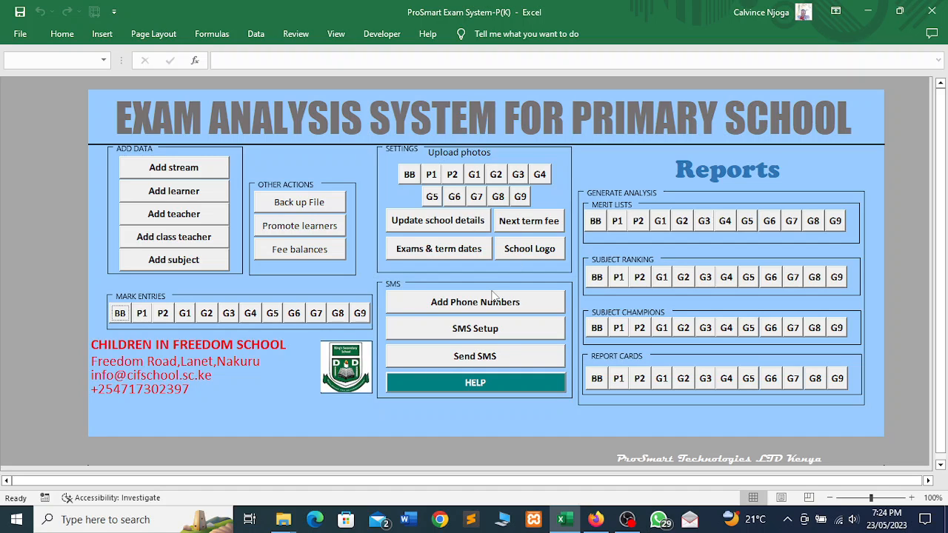
click(597, 225)
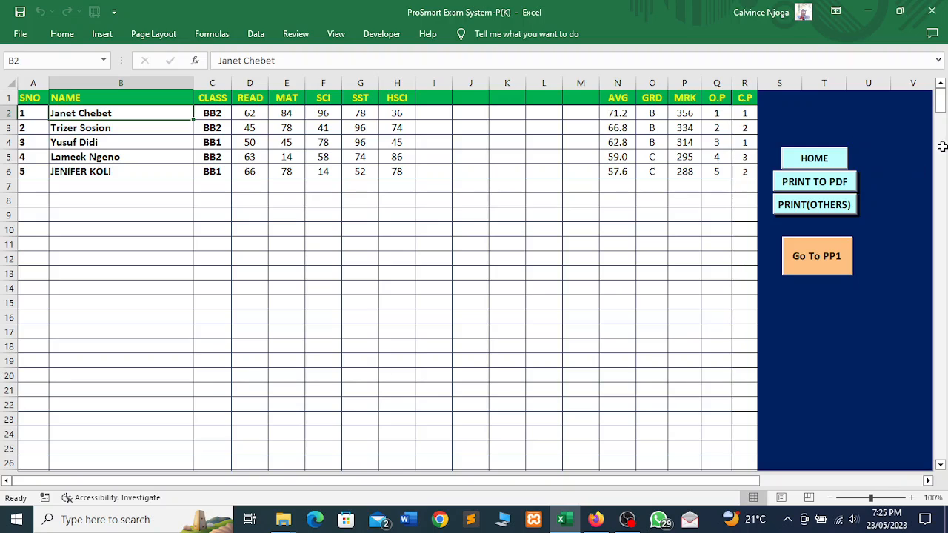
click(943, 105)
click(817, 165)
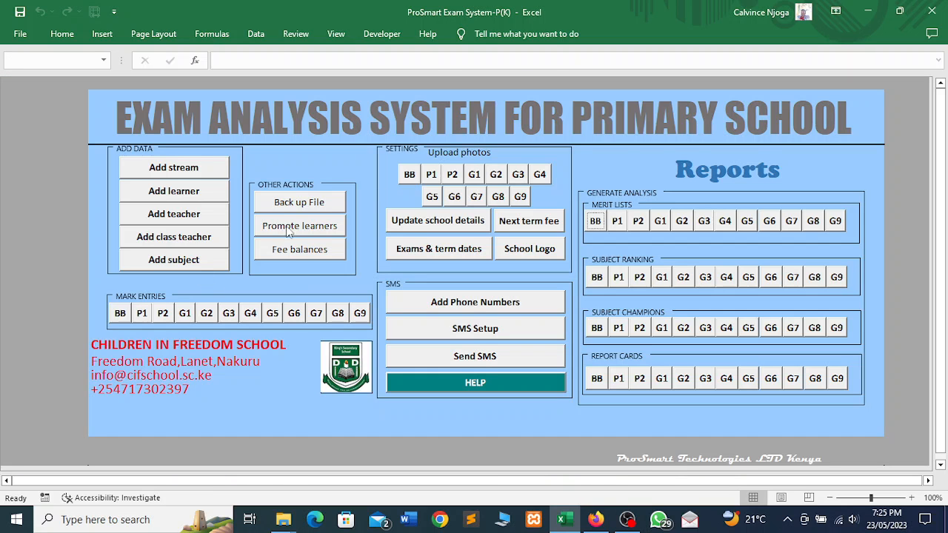
click(596, 221)
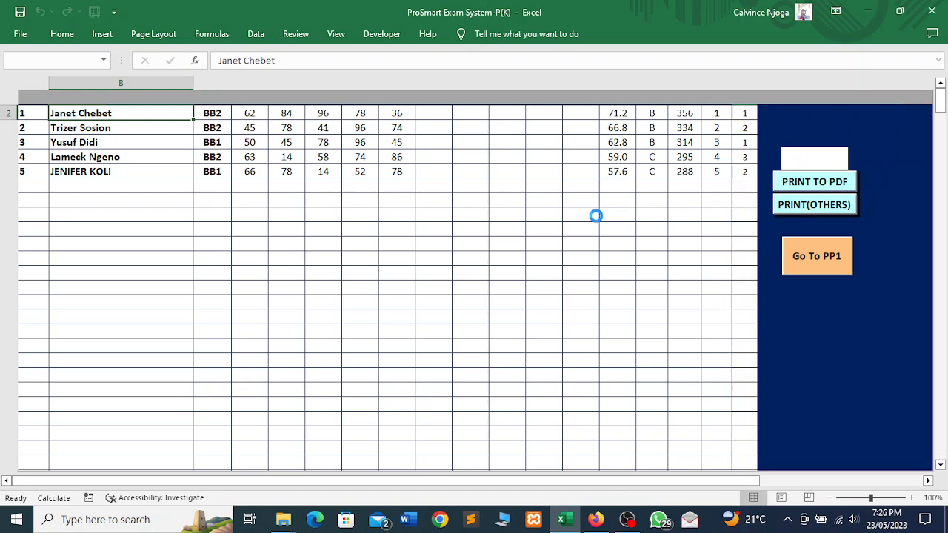
- Export the Baby merit list as BB.pdf in Documents
click(815, 182)
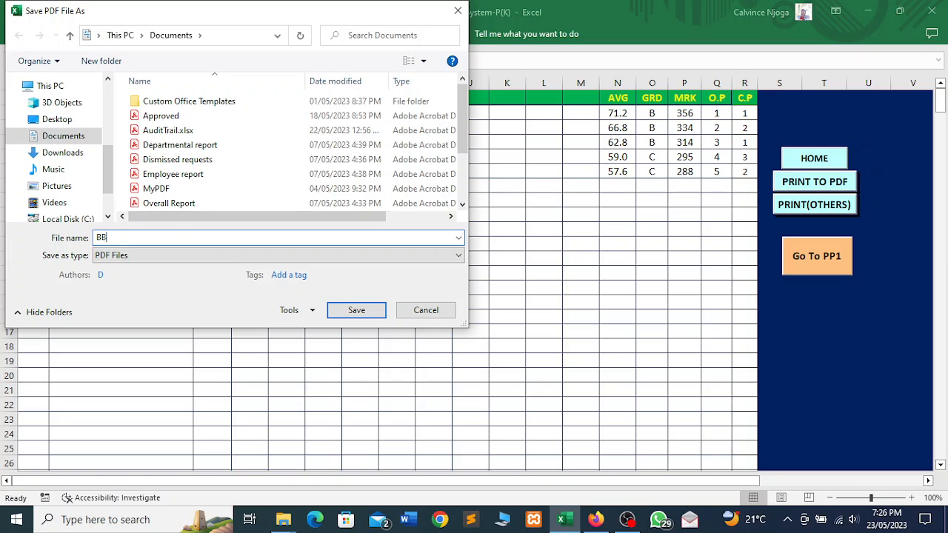
click(347, 313)
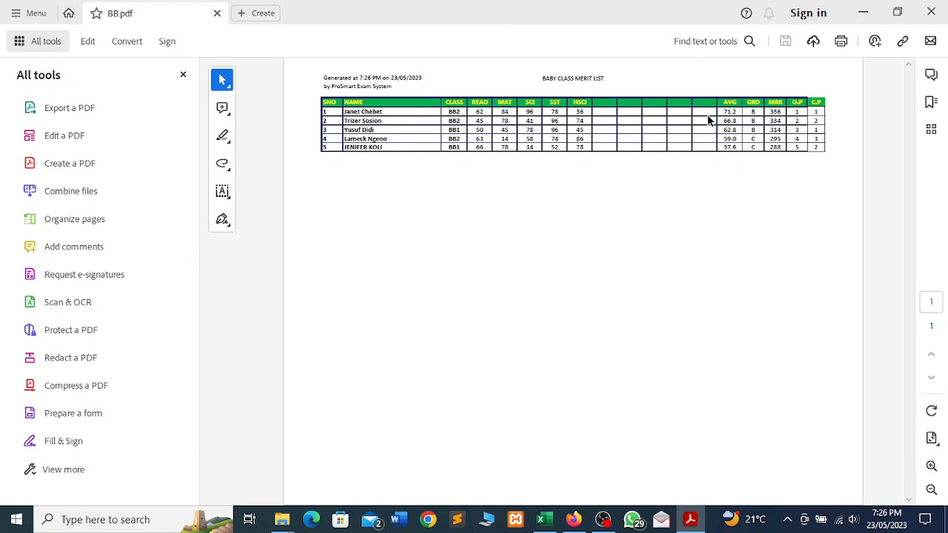
- Close BB.pdf in Acrobat and go back to the Excel dashboard
click(935, 12)
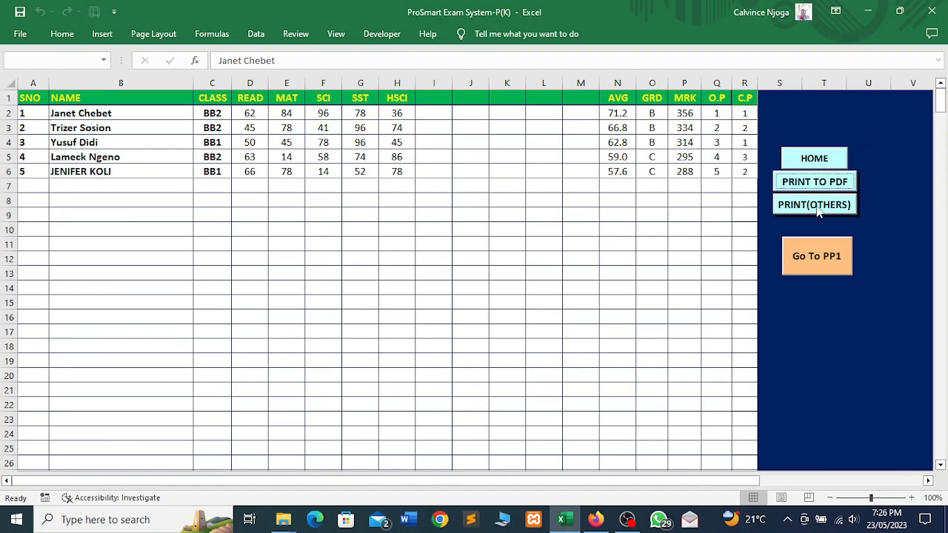
click(820, 158)
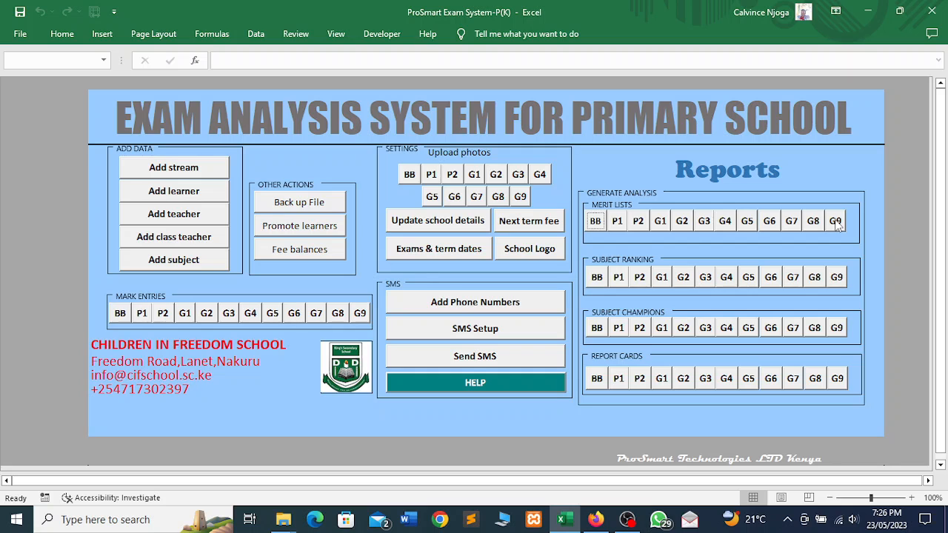
- Generate the BB subject ranking (SST top at 79.2, READ last at 57.2), then return home
click(602, 280)
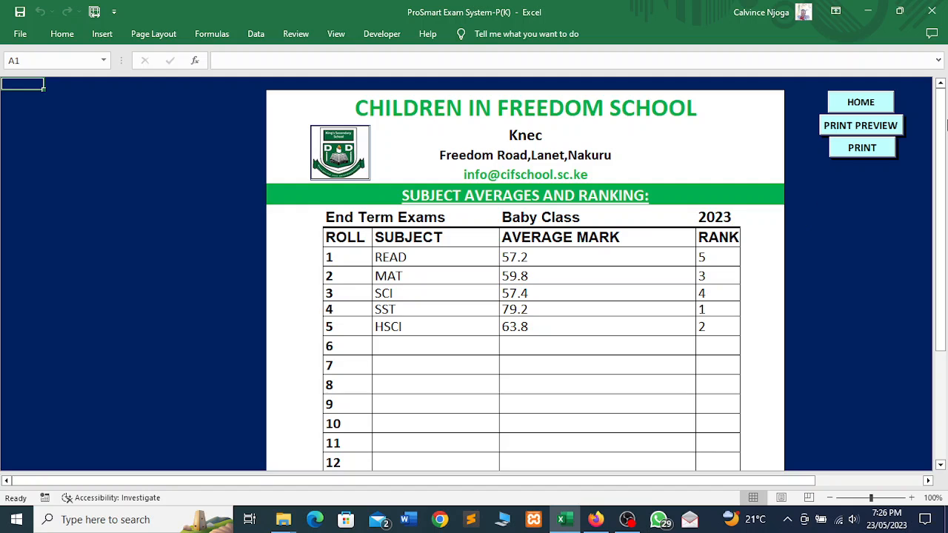
mouse_move(944, 125)
mouse_down()
mouse_move(944, 239)
mouse_move(942, 118)
mouse_up()
click(858, 109)
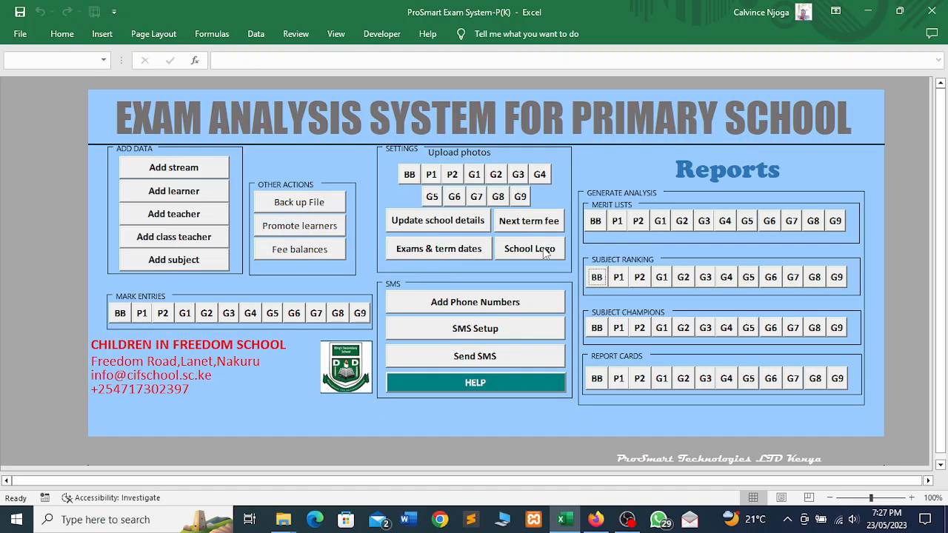
- Upload badge7 from the Desktop's ProSmart Images folder as the new school logo
click(521, 252)
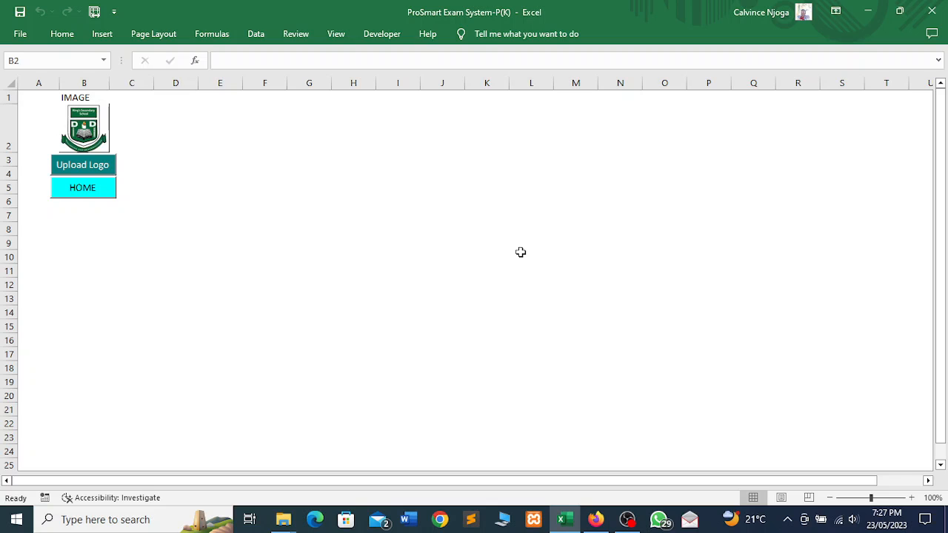
click(89, 171)
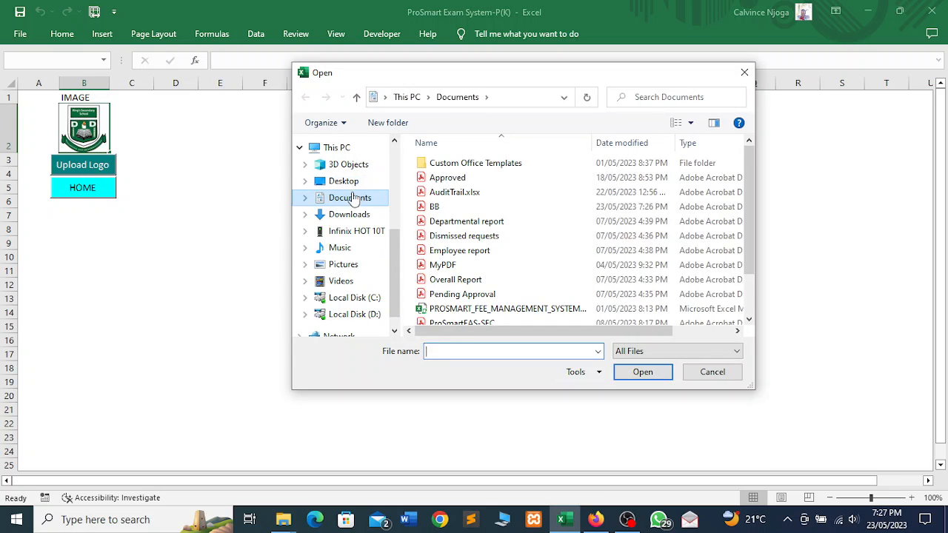
click(345, 181)
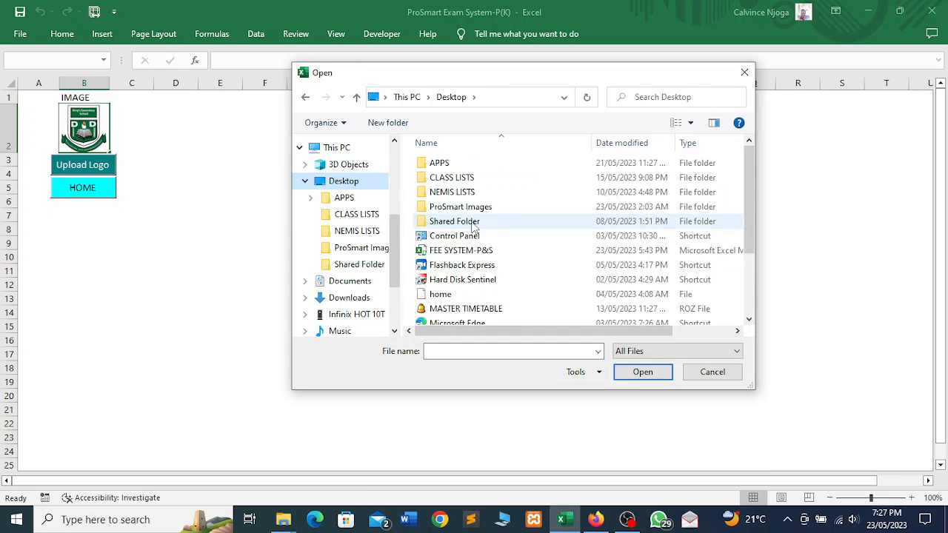
double_click(457, 208)
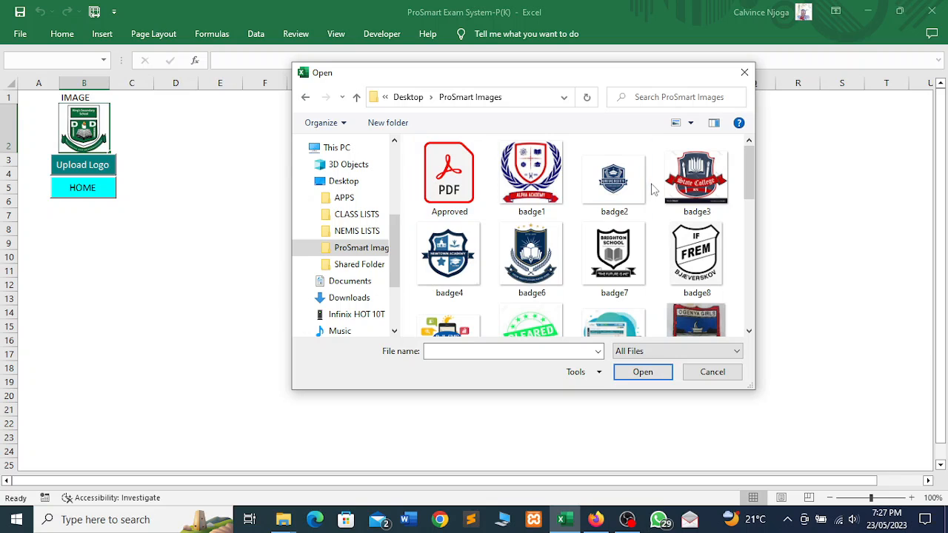
click(621, 246)
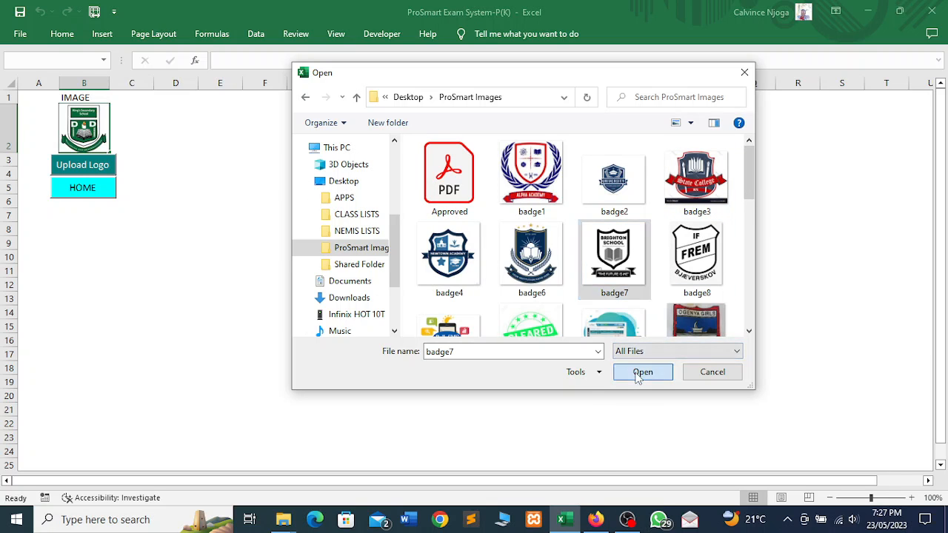
click(642, 372)
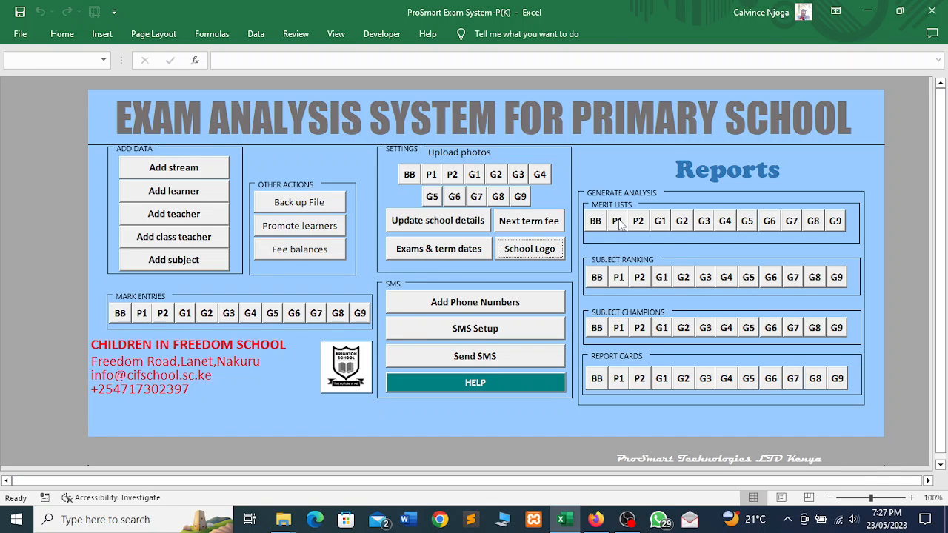
- Generate the BB subject ranking report, check its print preview, and go back to the dashboard
click(597, 279)
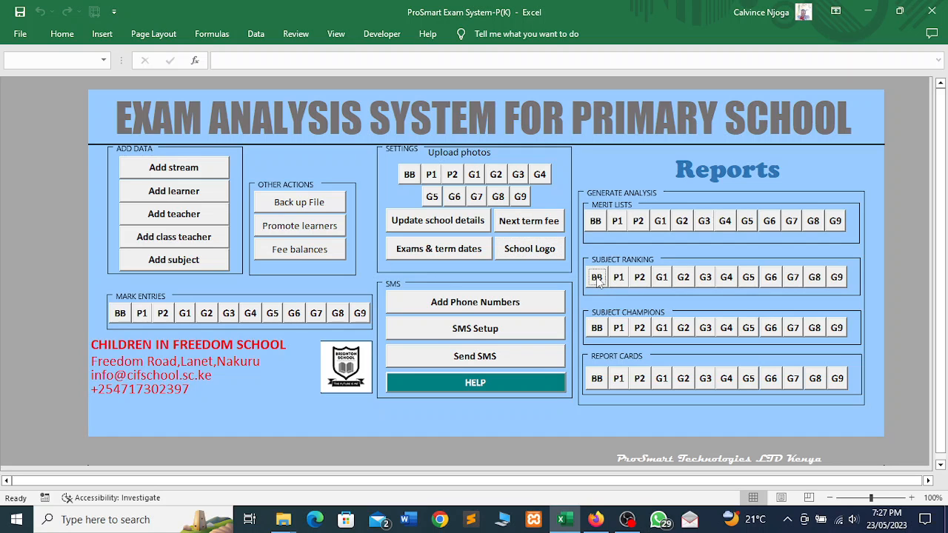
click(598, 279)
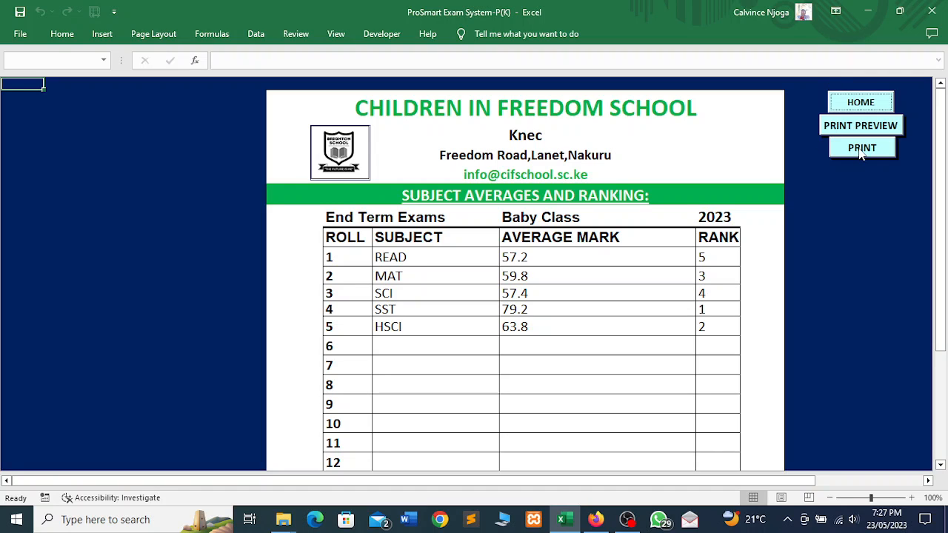
click(866, 127)
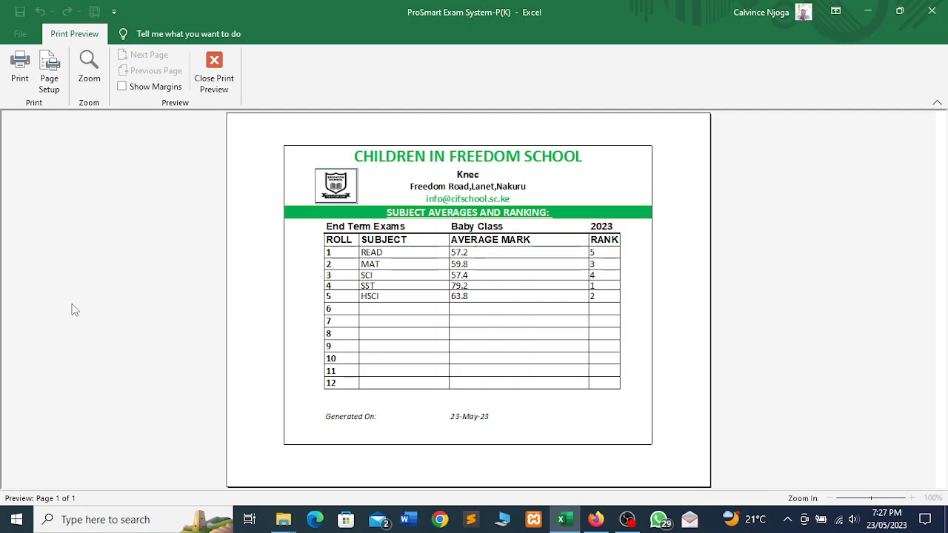
click(213, 80)
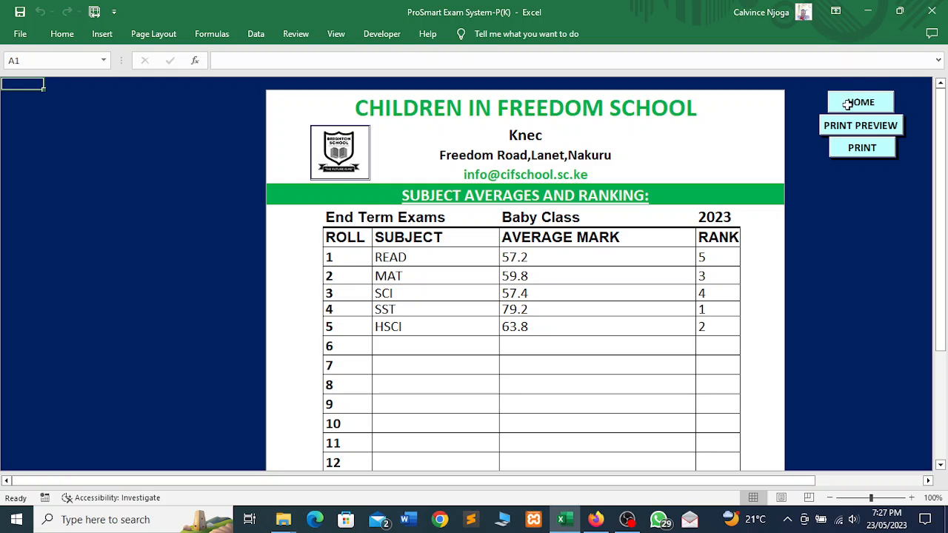
click(851, 108)
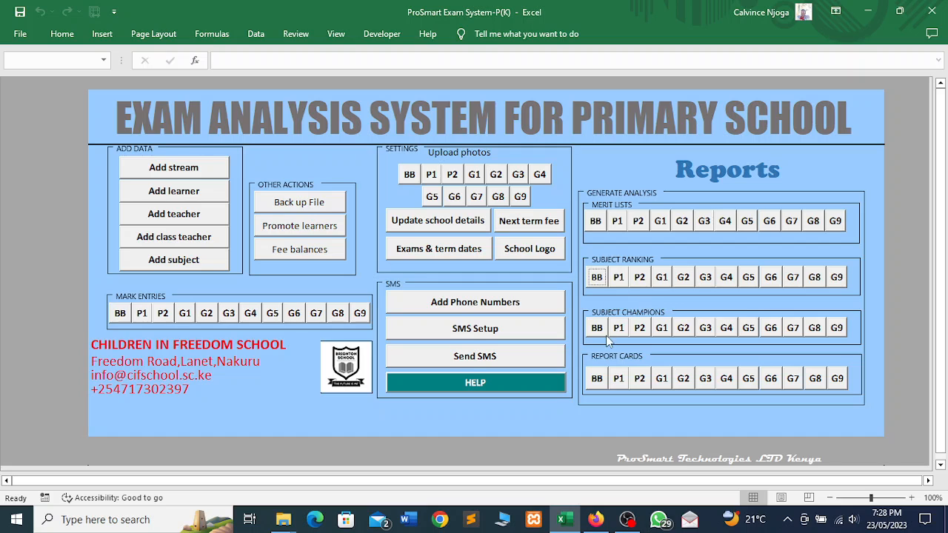
- Generate the BB subject champions report, check its print preview, and go back to the dashboard
click(600, 333)
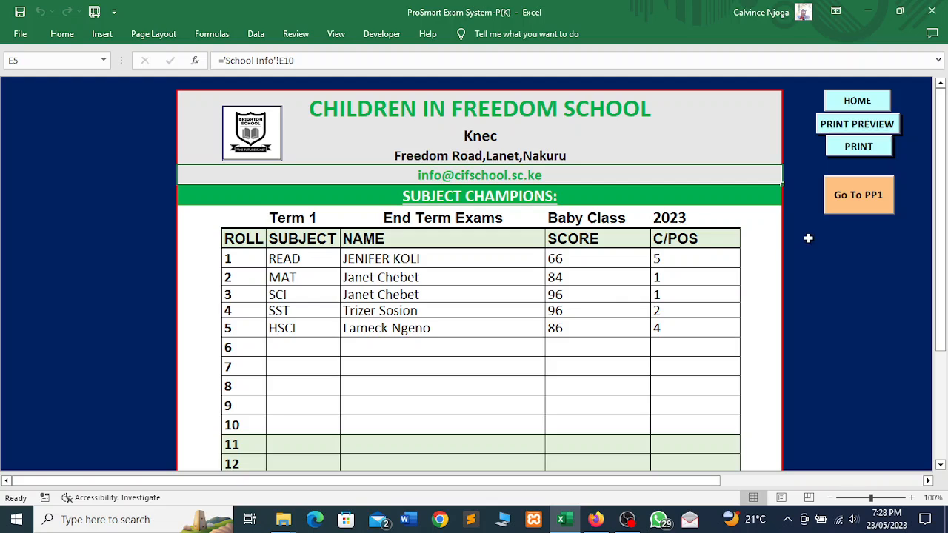
click(841, 125)
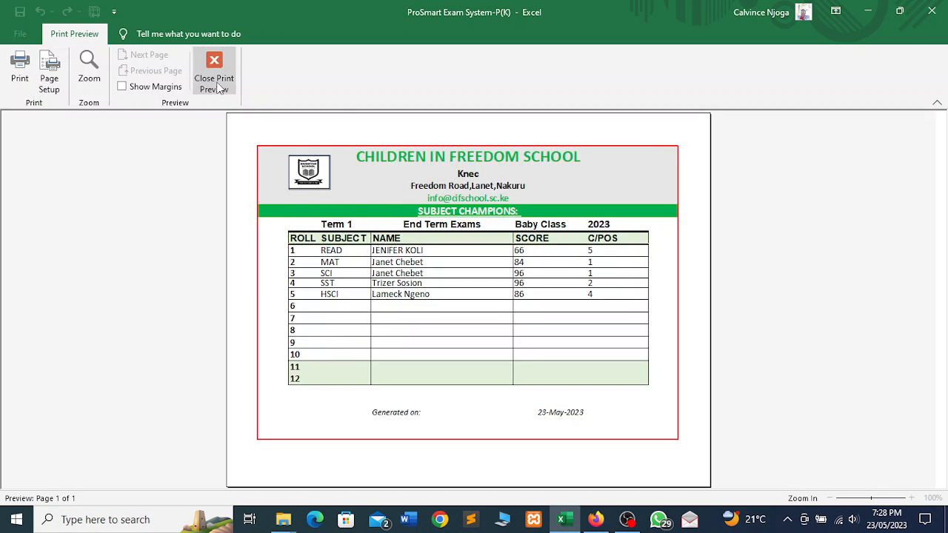
click(214, 78)
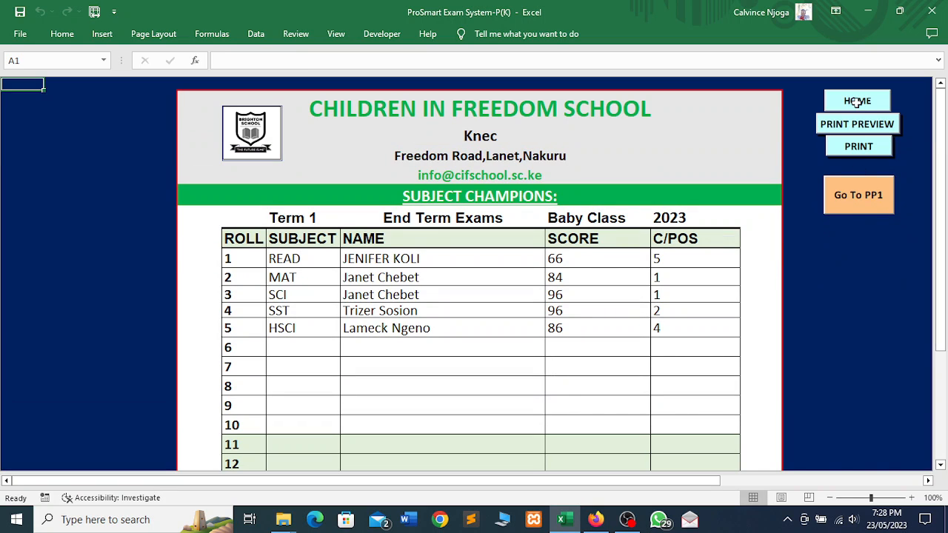
click(868, 109)
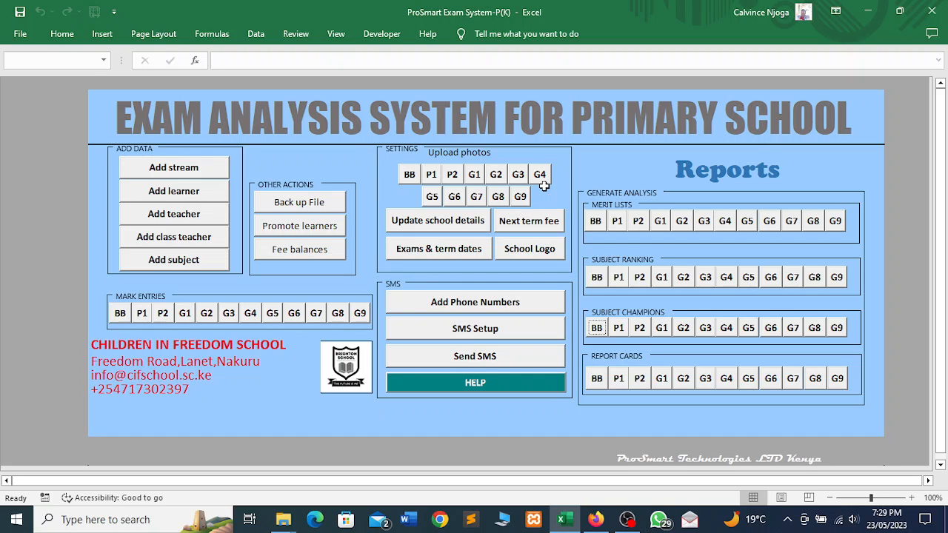
- Upload badge3, badge4, badge6, badge7 and badge8 from ProSmart Images as the Baby Class learners' photos
click(411, 176)
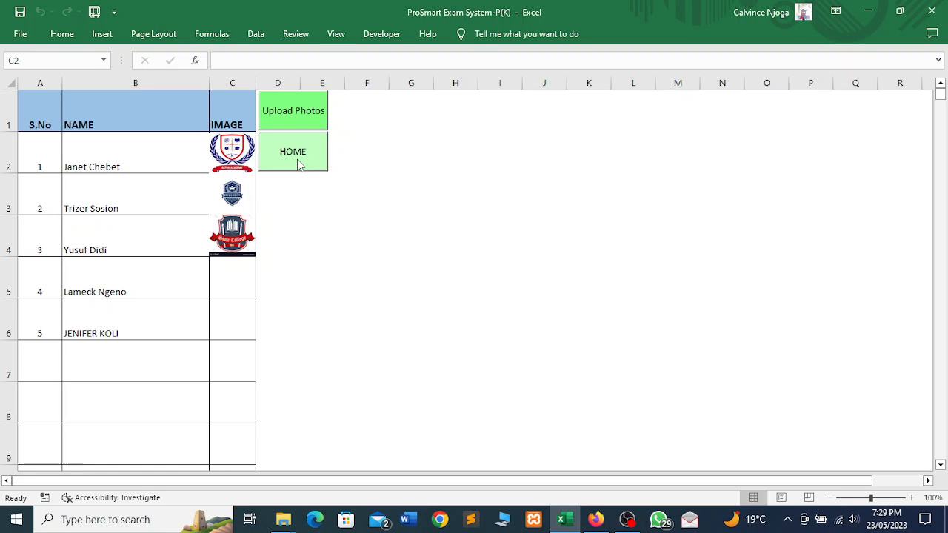
click(284, 116)
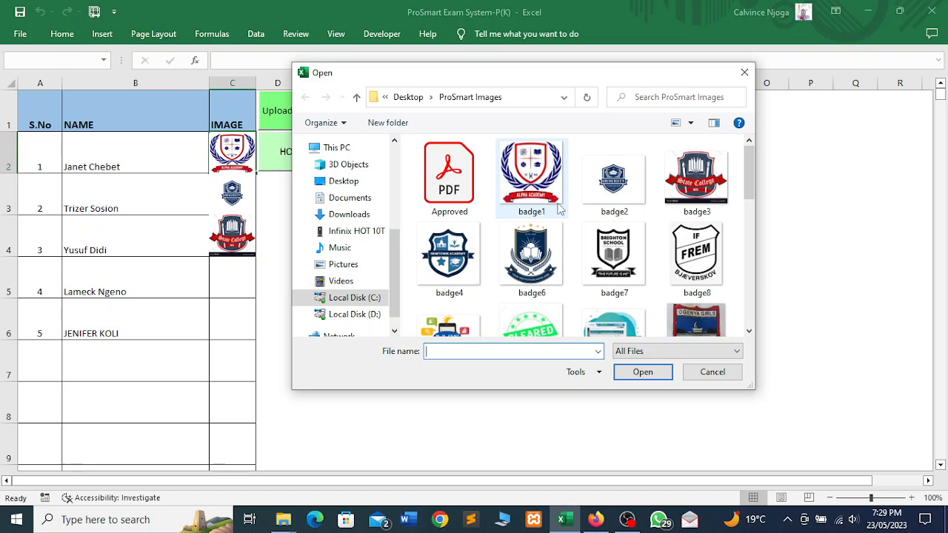
click(523, 206)
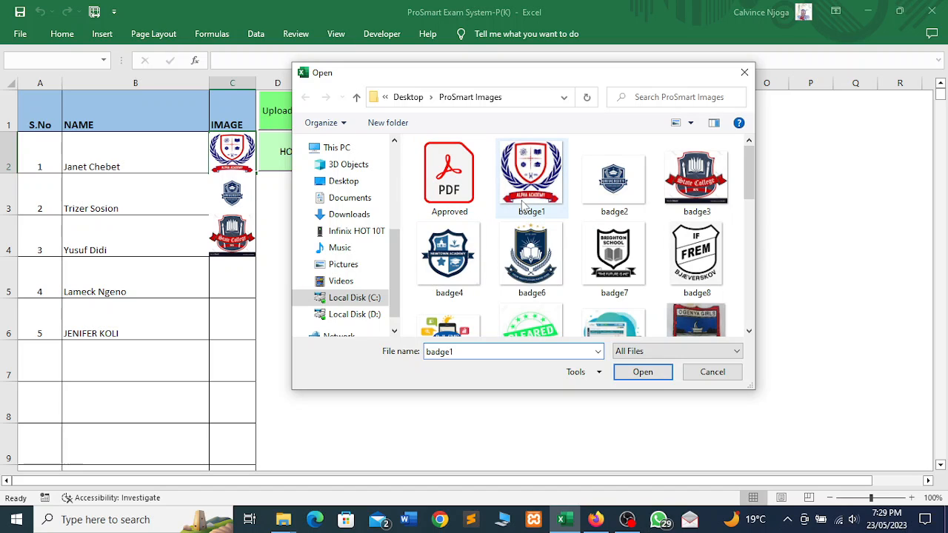
ctrl+click(684, 190)
ctrl+click(690, 246)
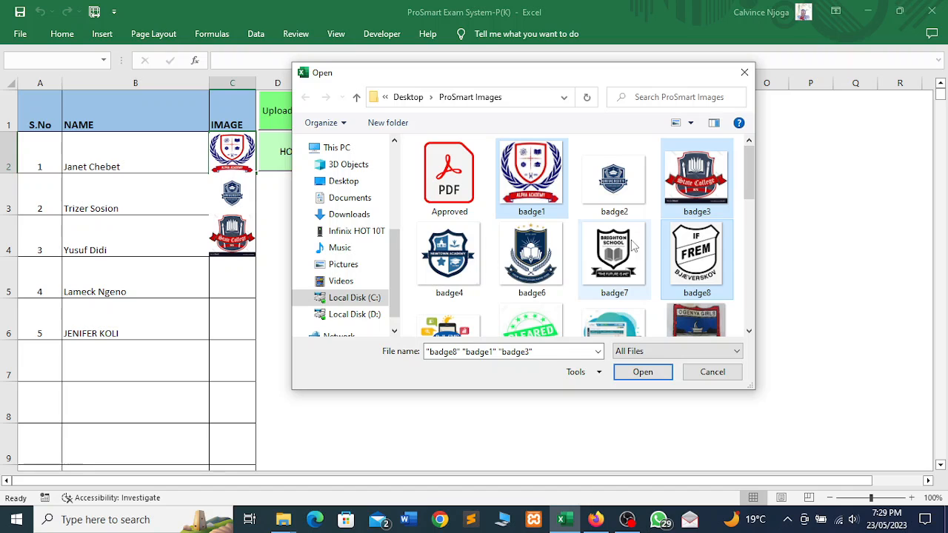
ctrl+click(637, 246)
ctrl+click(559, 267)
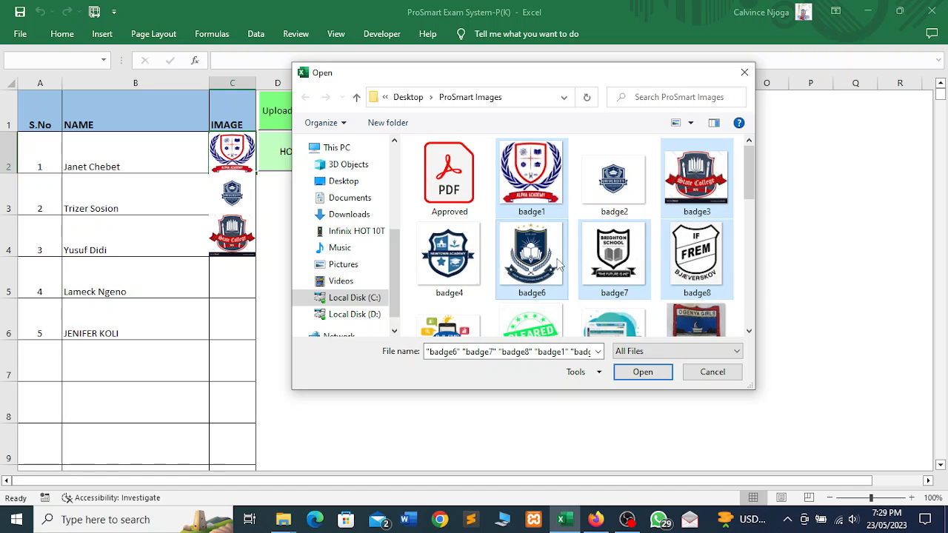
ctrl+click(475, 268)
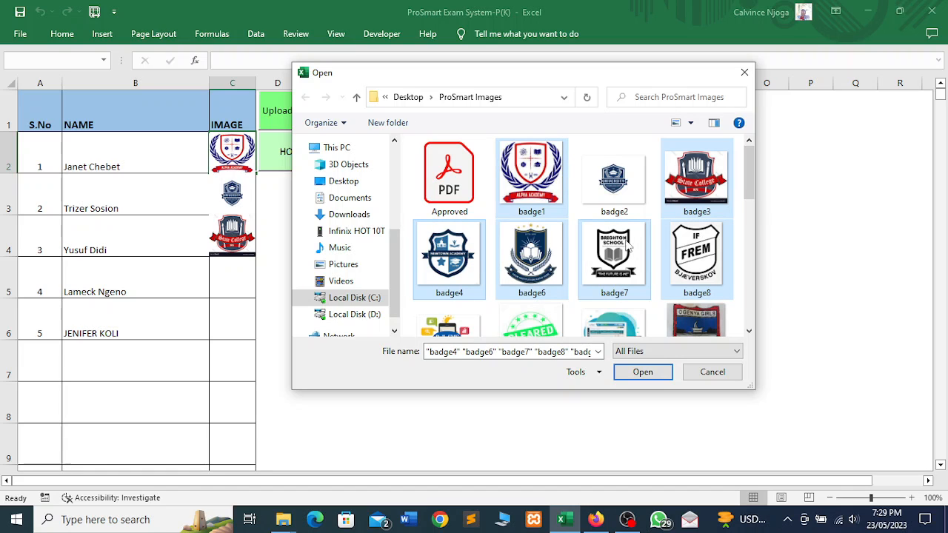
ctrl+click(519, 202)
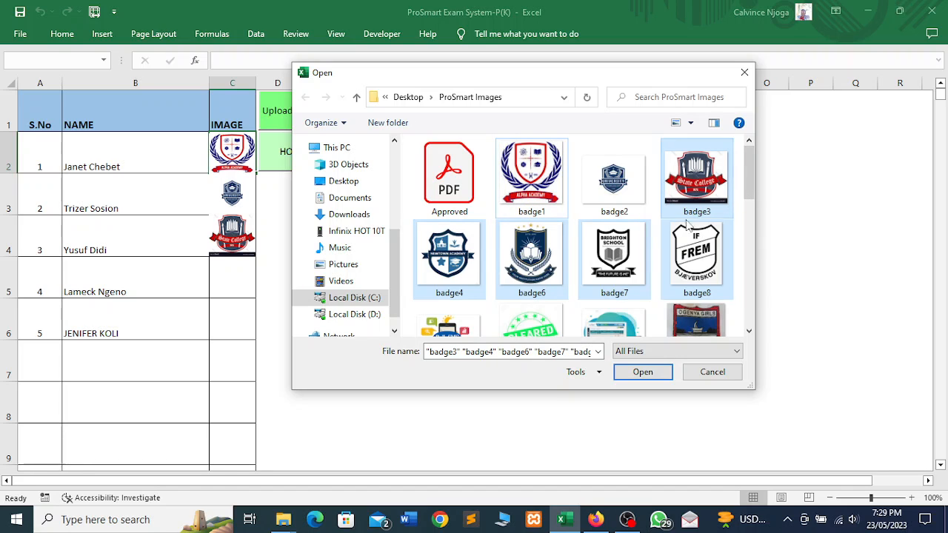
click(643, 373)
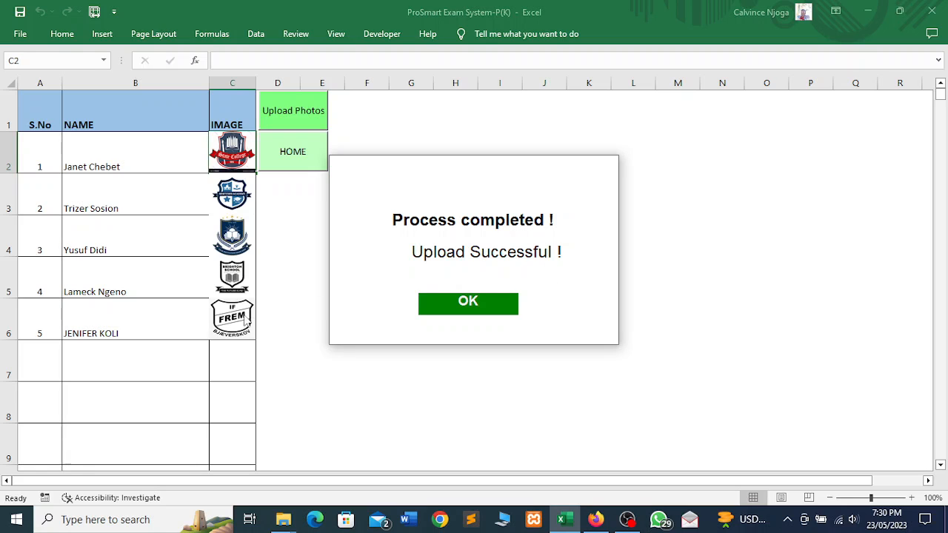
click(452, 309)
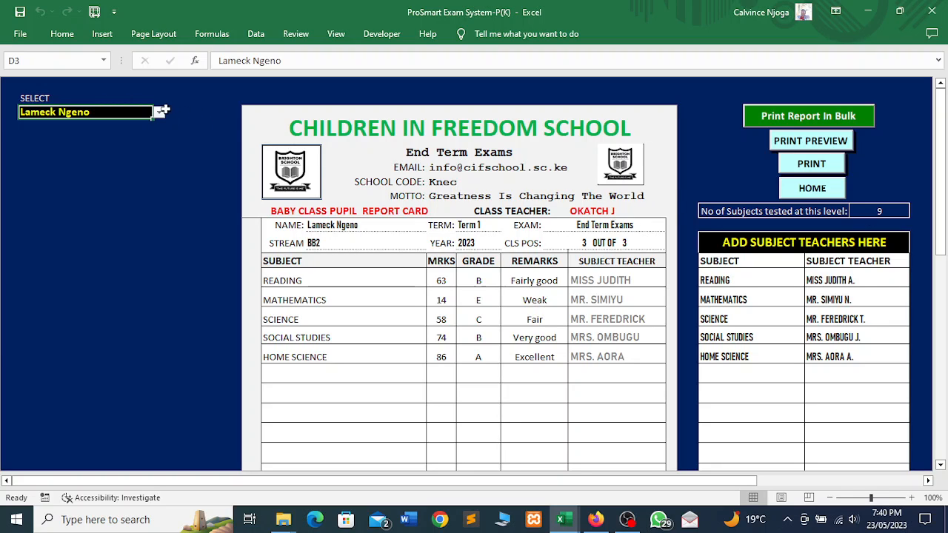
- View the second, fourth and last Baby Class learners' report cards, ending on 288/900 with a 32.0 FAIL
click(159, 113)
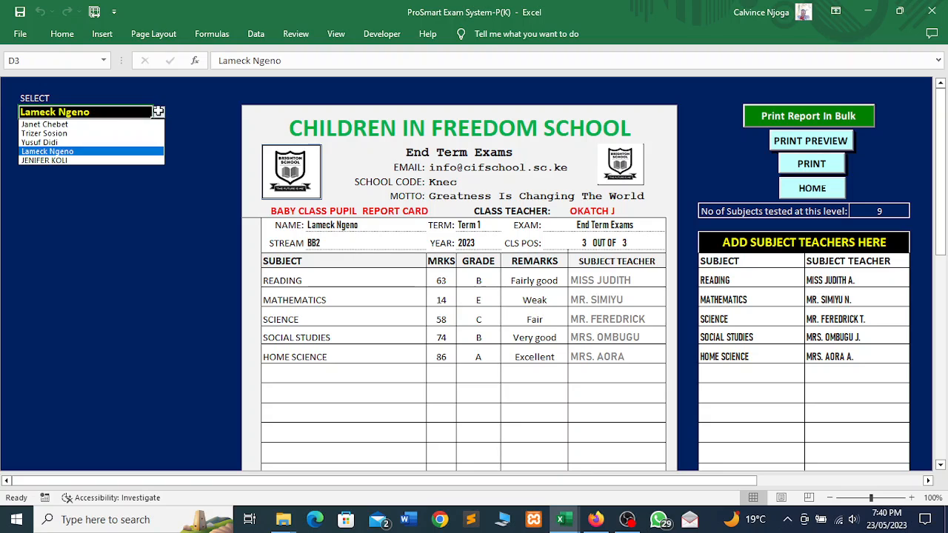
click(80, 133)
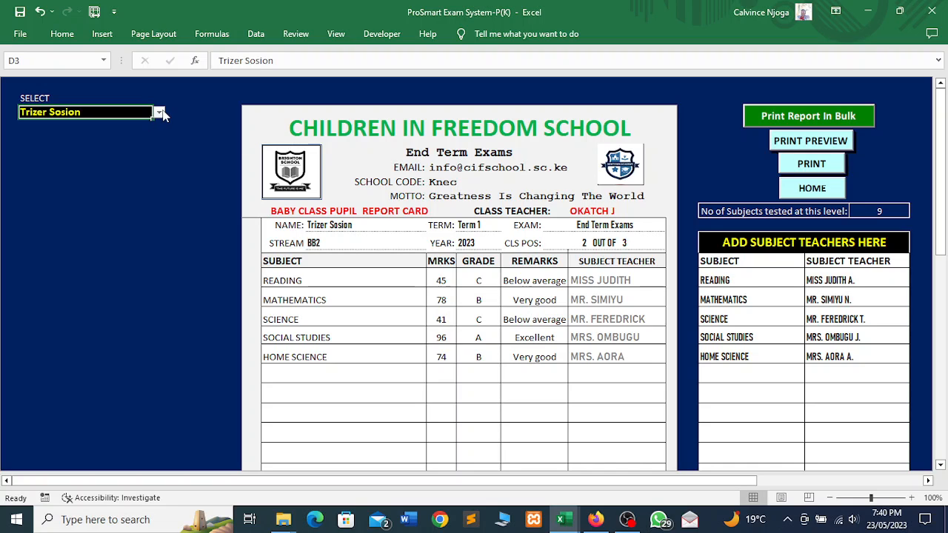
click(159, 113)
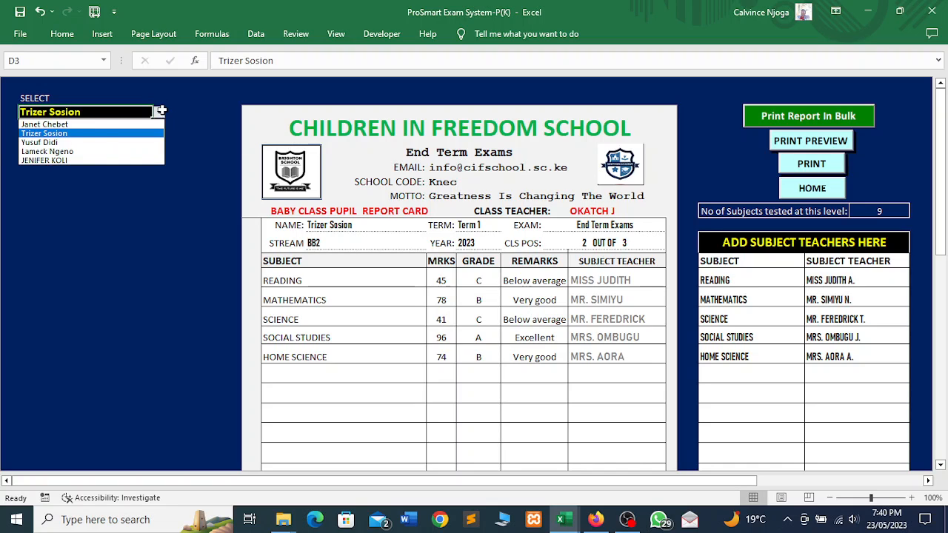
click(75, 153)
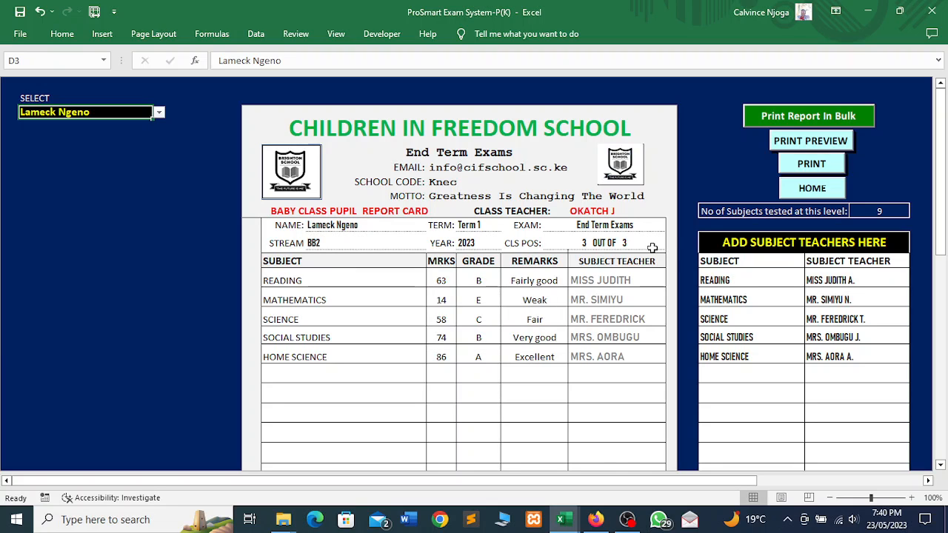
click(159, 113)
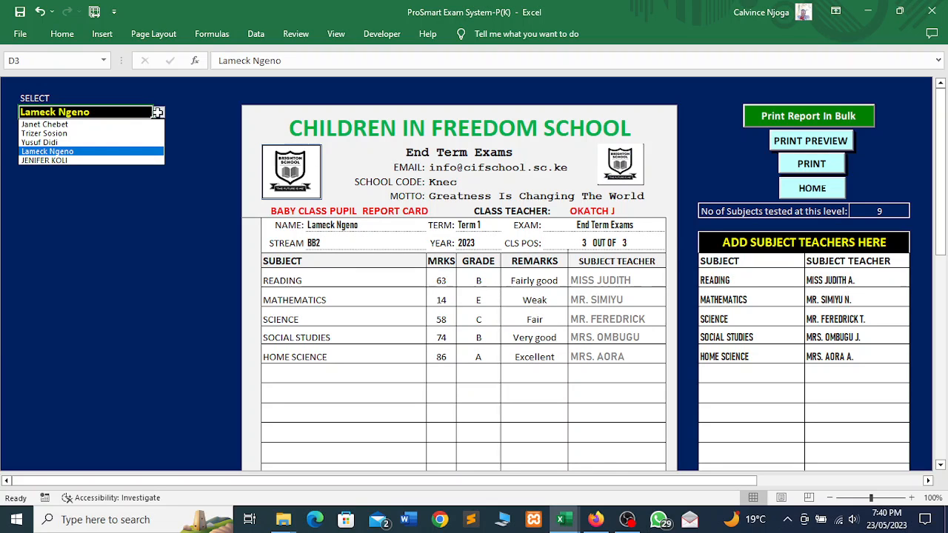
click(77, 160)
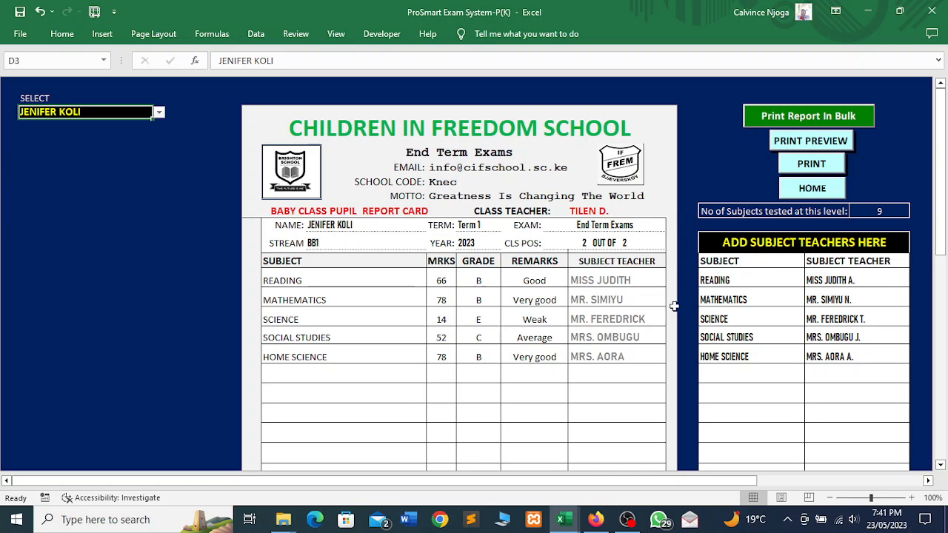
drag(940, 222, 943, 185)
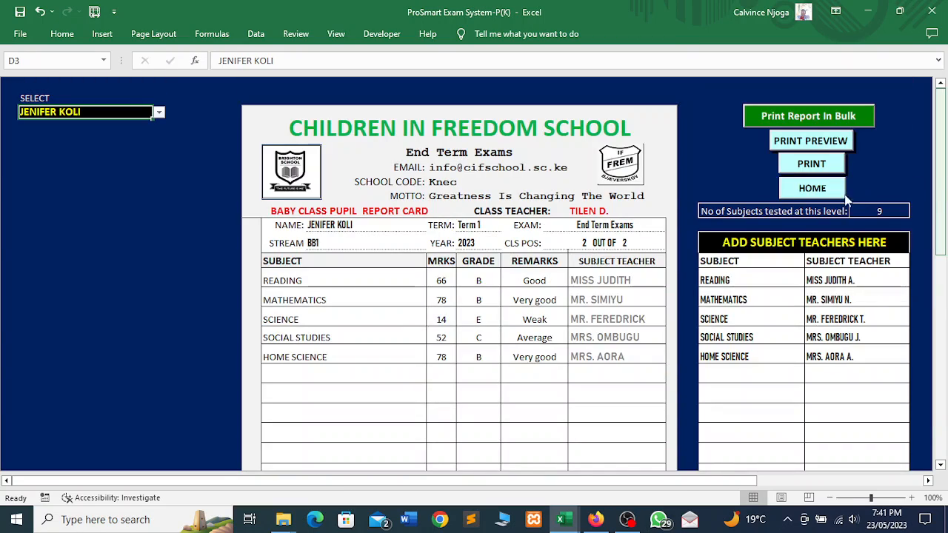
- Return to the HOME dashboard, then open and close the Reset Next Term Fees form unchanged
click(794, 191)
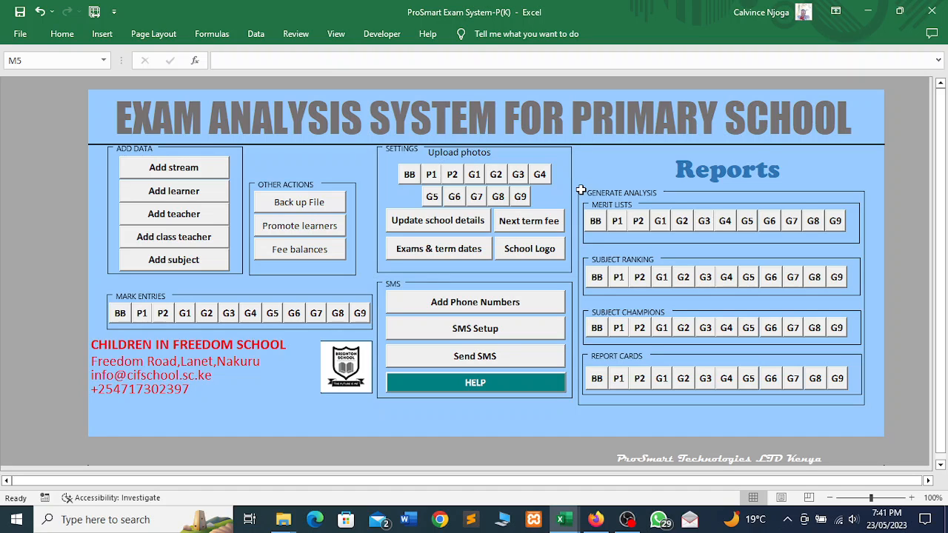
click(524, 232)
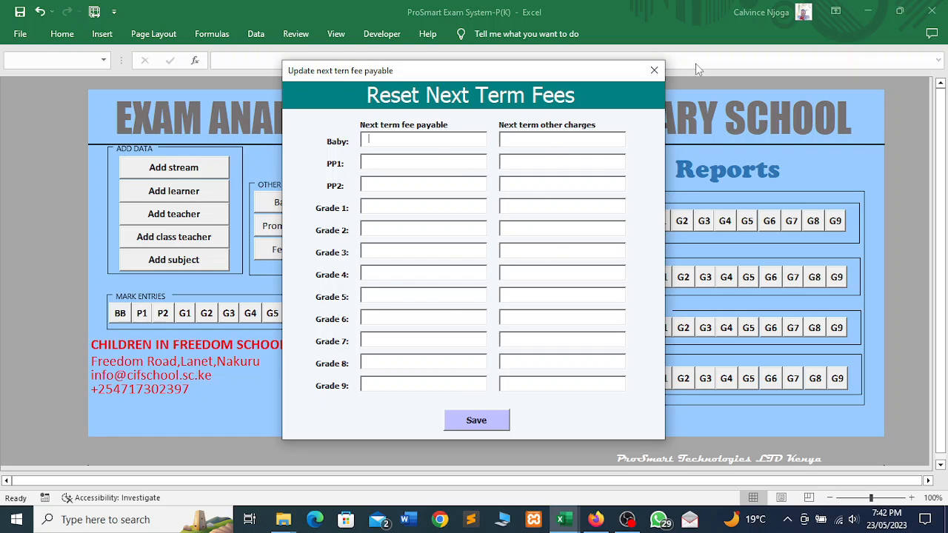
click(654, 70)
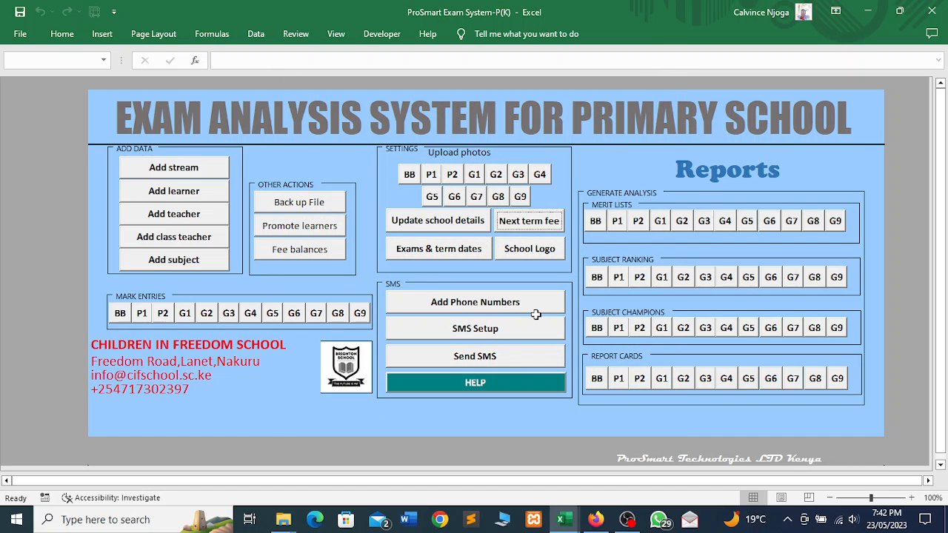
click(432, 256)
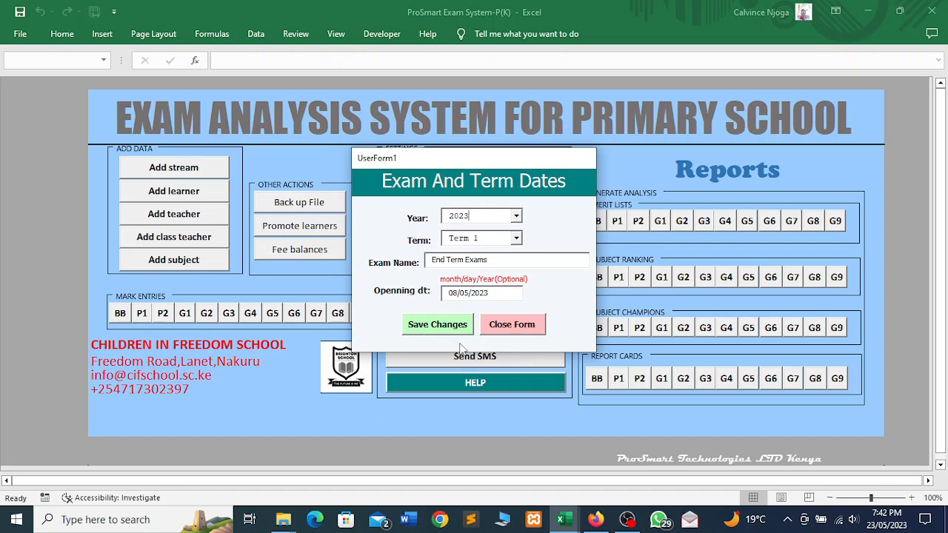
click(511, 326)
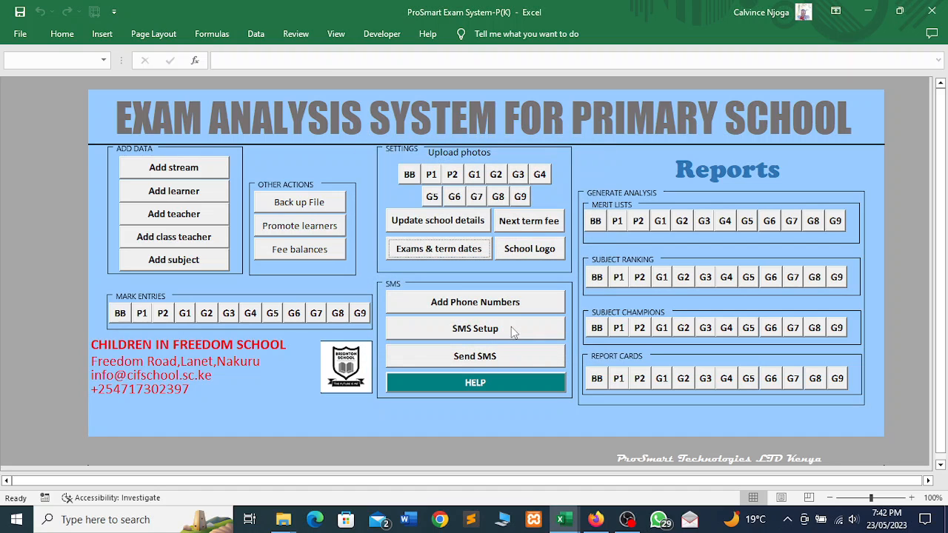